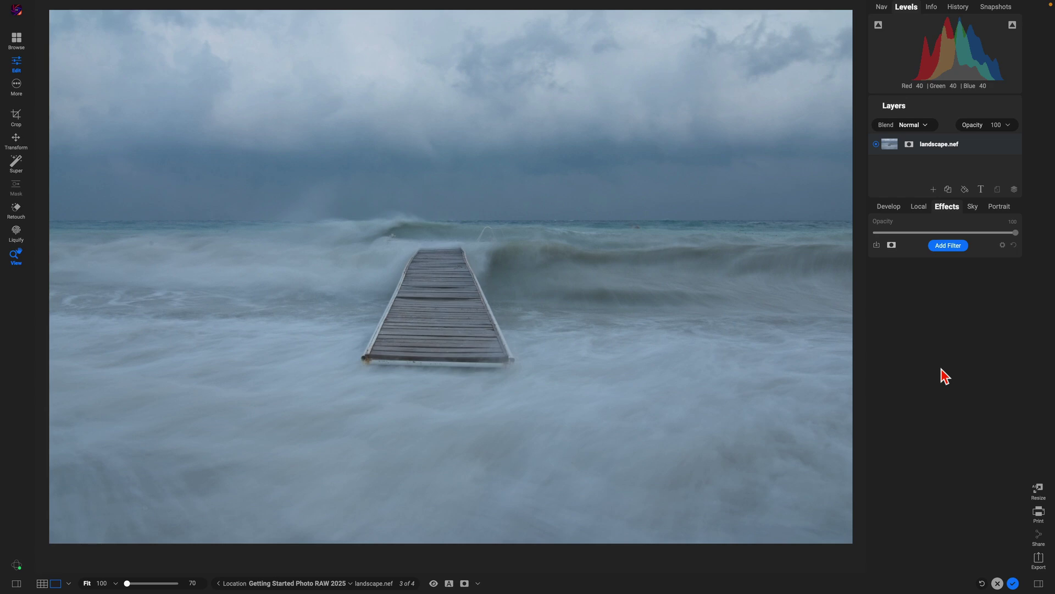
Step: Add a Glow filter to the landscape photo and choose the Orton Hears a Who style
click(950, 247)
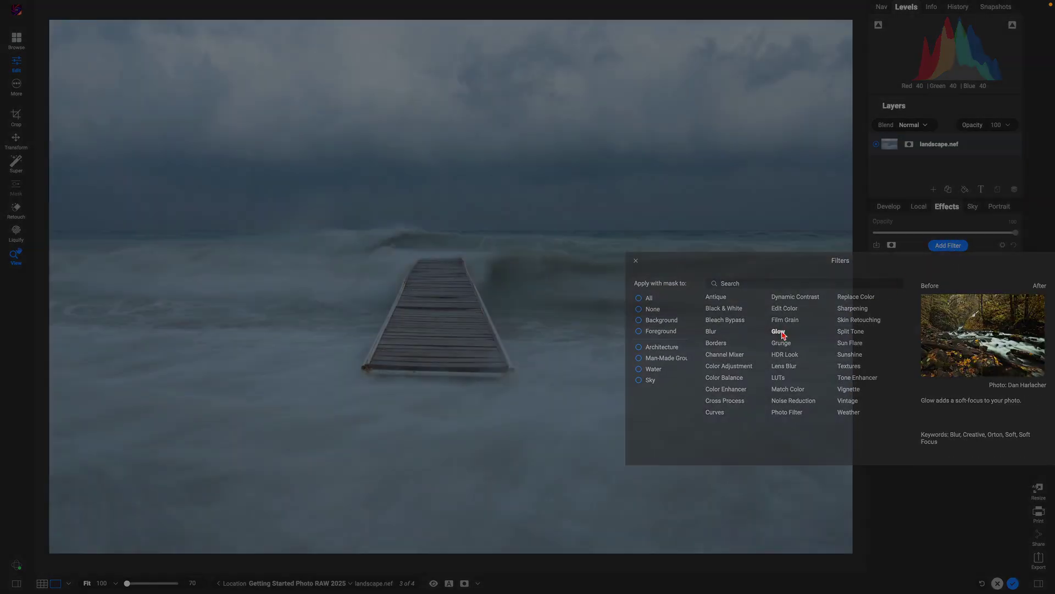
click(779, 332)
click(999, 363)
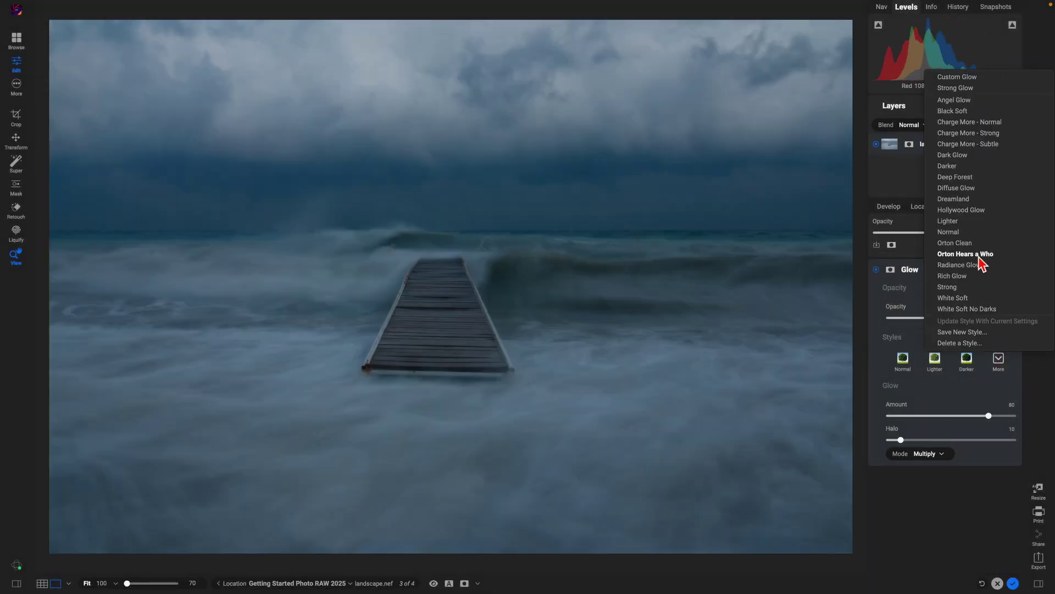
click(981, 262)
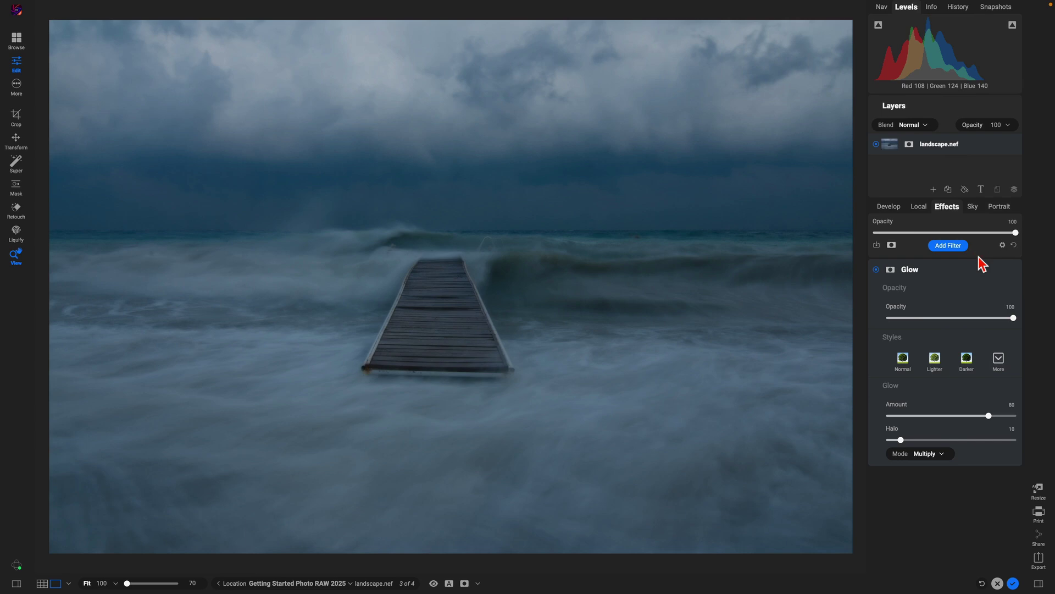
Step: Switch the Glow filter off and on to compare the photo with and without it
click(877, 269)
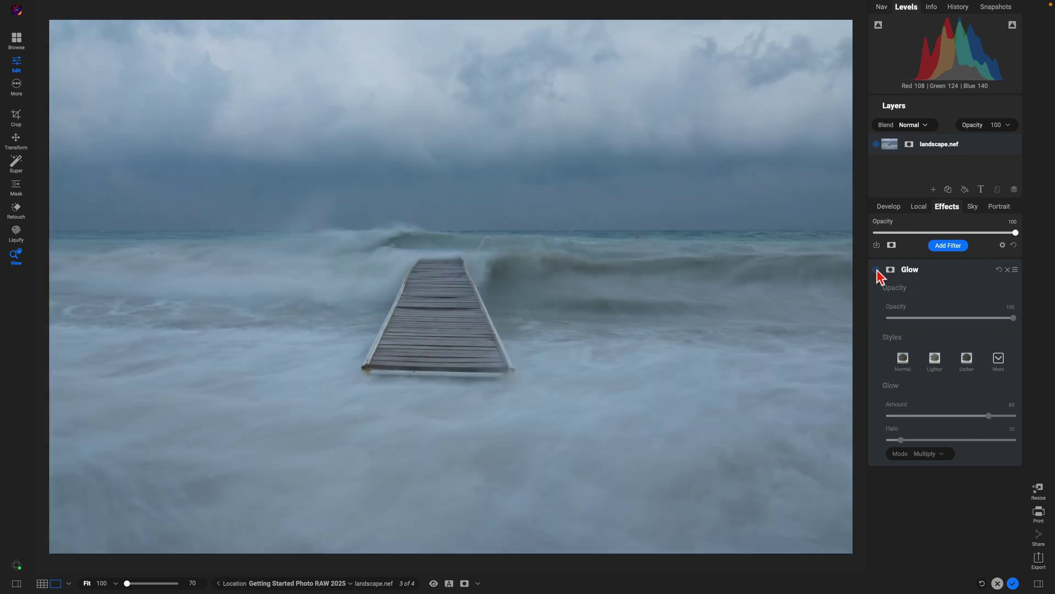
click(877, 269)
click(877, 269)
click(877, 270)
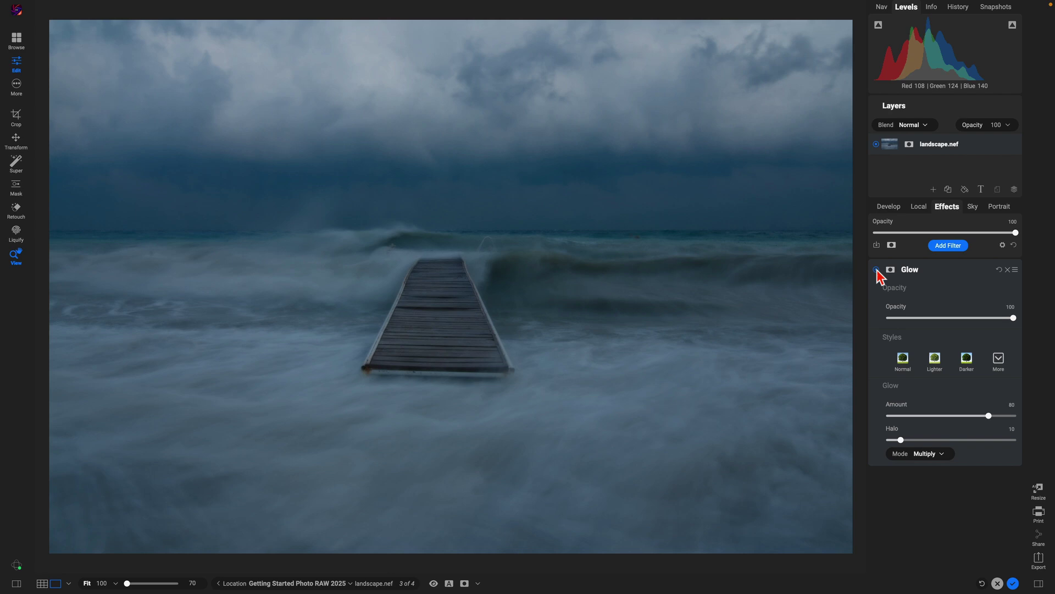
Step: Erase the Glow effect from the water and dock with the masking brush, and compare with the filter off
key(b)
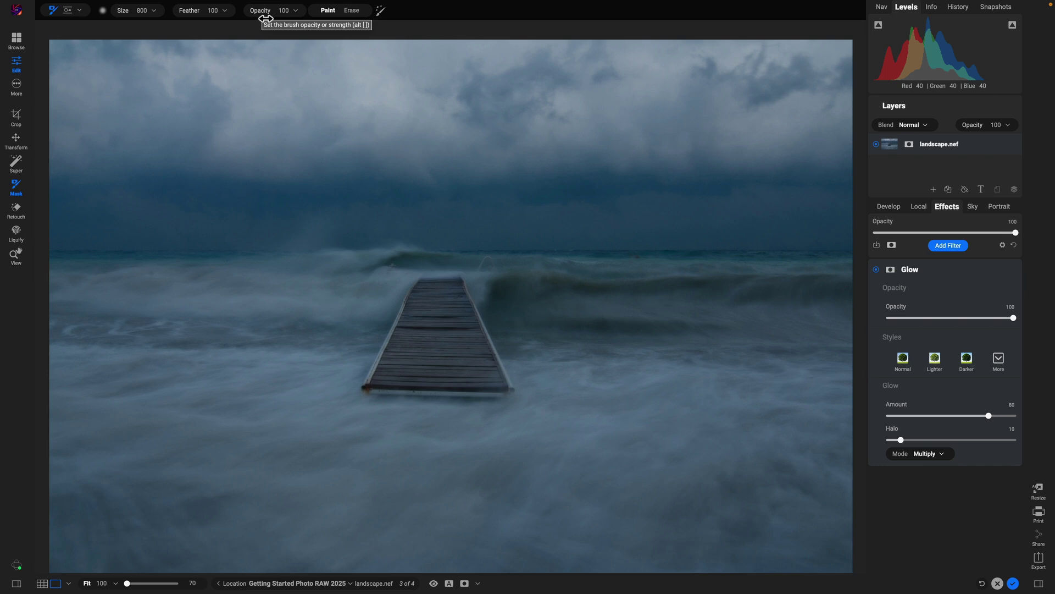
click(351, 11)
mouse_move(330, 330)
mouse_down()
mouse_move(456, 324)
mouse_move(140, 365)
mouse_move(216, 354)
mouse_move(0, 319)
mouse_move(565, 354)
mouse_move(433, 332)
mouse_move(775, 339)
mouse_move(606, 318)
mouse_move(869, 438)
mouse_move(833, 518)
mouse_move(324, 431)
mouse_move(537, 415)
mouse_move(17, 497)
mouse_move(620, 509)
mouse_move(319, 525)
mouse_up()
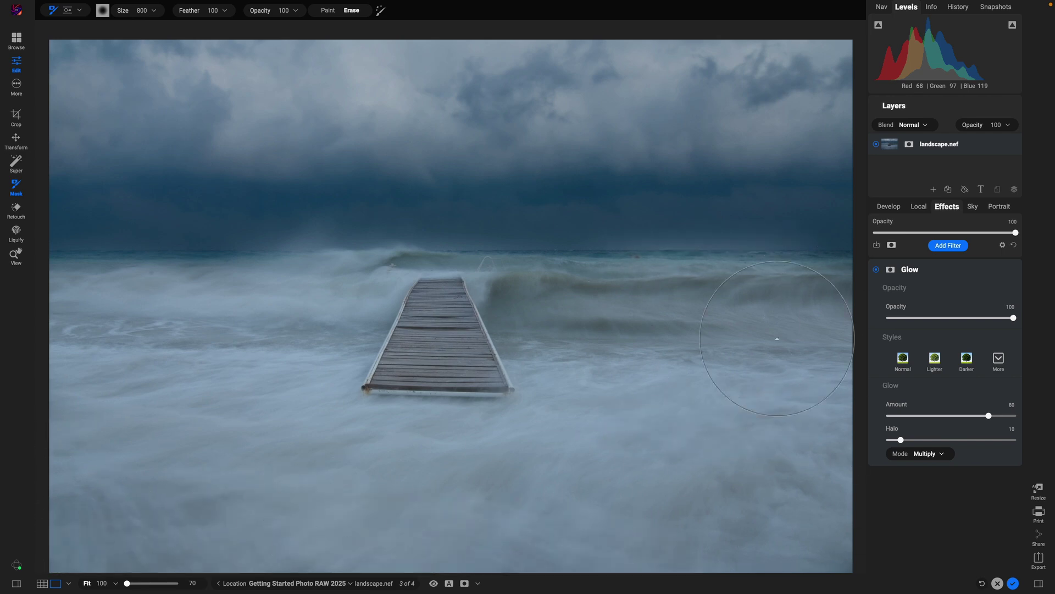
click(876, 270)
click(877, 269)
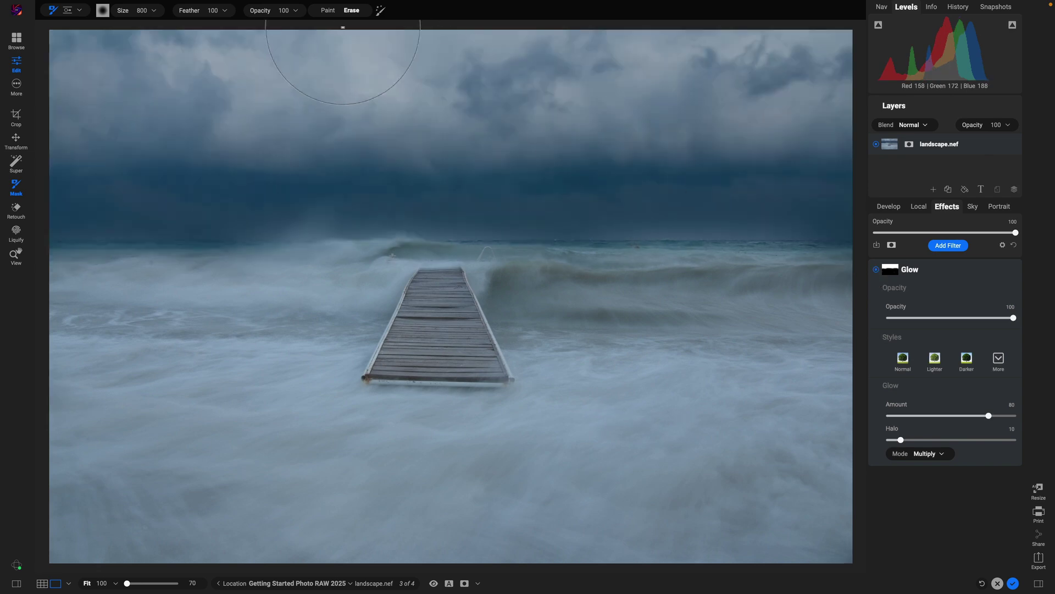
Step: Paint the Glow effect back over the water and dock, and display the filter's mask in black and white from its mask properties
click(329, 10)
mouse_move(412, 395)
mouse_down()
mouse_move(411, 348)
mouse_move(470, 301)
mouse_move(447, 333)
mouse_move(406, 292)
mouse_move(249, 329)
mouse_move(430, 401)
mouse_move(540, 384)
mouse_move(624, 331)
mouse_move(577, 298)
mouse_move(153, 314)
mouse_move(59, 331)
mouse_move(146, 423)
mouse_move(139, 465)
mouse_move(262, 531)
mouse_move(709, 492)
mouse_move(754, 540)
mouse_move(878, 489)
mouse_move(818, 385)
mouse_move(823, 325)
mouse_move(713, 300)
mouse_move(809, 304)
mouse_move(724, 309)
mouse_move(579, 355)
mouse_move(251, 345)
mouse_move(159, 436)
mouse_move(76, 563)
mouse_move(559, 536)
mouse_move(755, 421)
mouse_move(763, 403)
mouse_move(656, 348)
mouse_move(685, 314)
mouse_move(737, 320)
mouse_up()
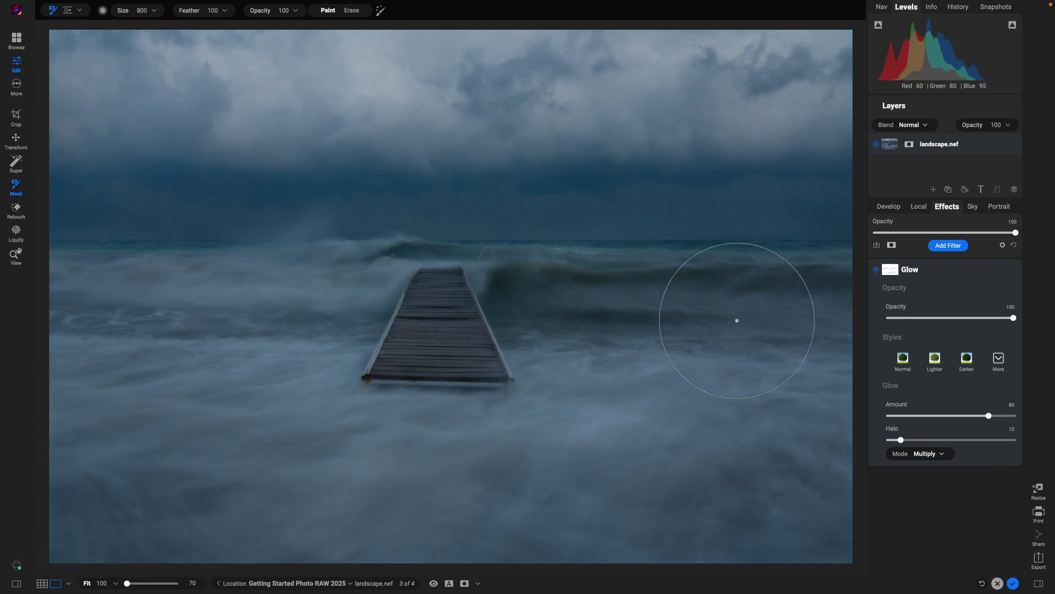
double_click(891, 271)
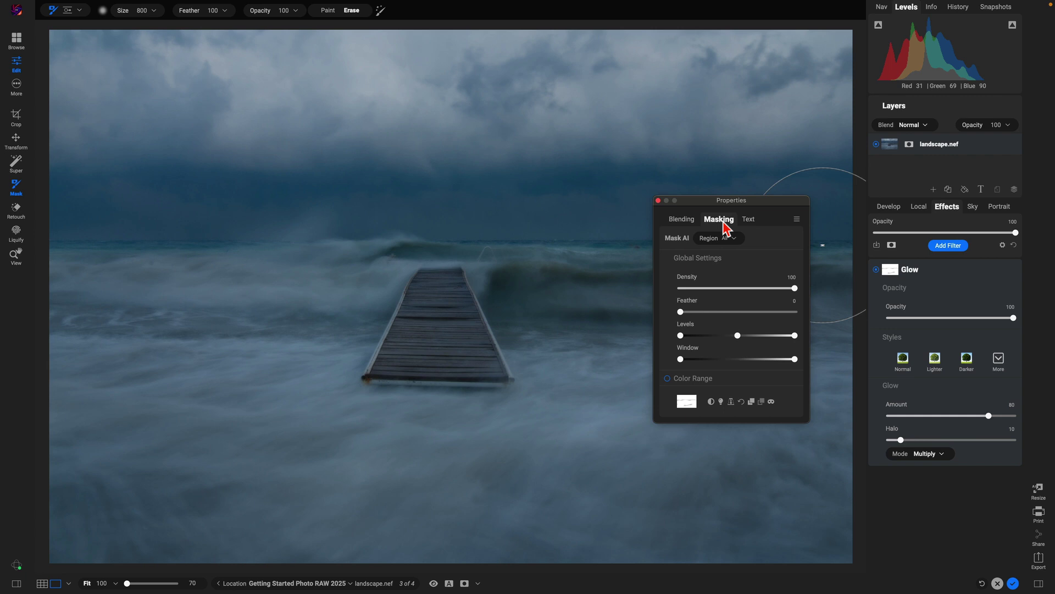
click(771, 402)
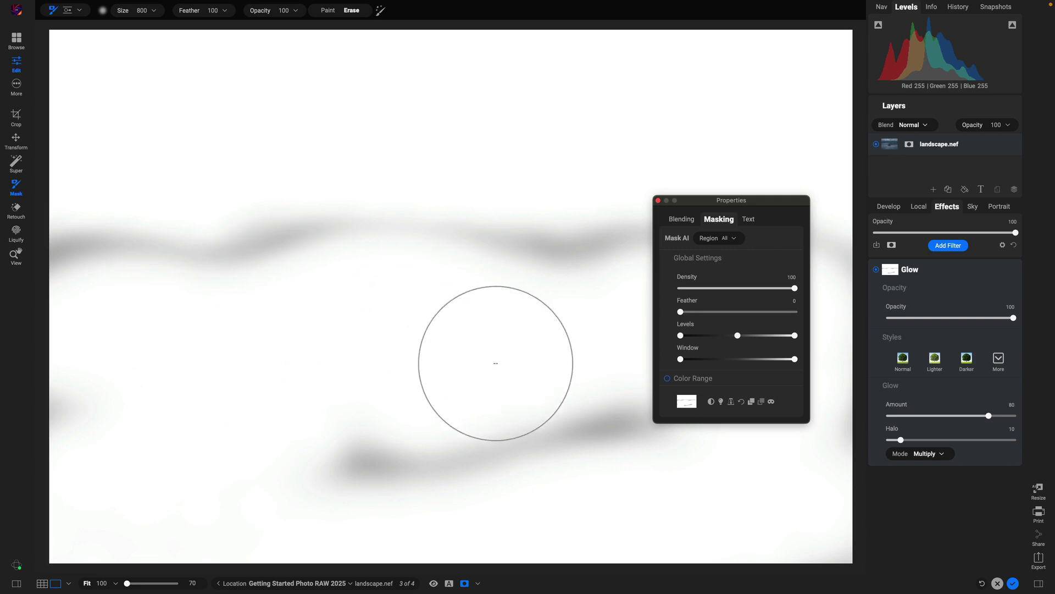
Step: Erase the lower part of the Glow mask over the dock and foreground water, and reset the mask to its original state
mouse_move(518, 365)
mouse_down()
mouse_move(146, 377)
mouse_move(435, 425)
mouse_move(742, 514)
mouse_move(800, 560)
mouse_move(224, 492)
mouse_move(277, 483)
mouse_move(588, 528)
mouse_move(13, 451)
mouse_move(800, 454)
mouse_up()
click(771, 401)
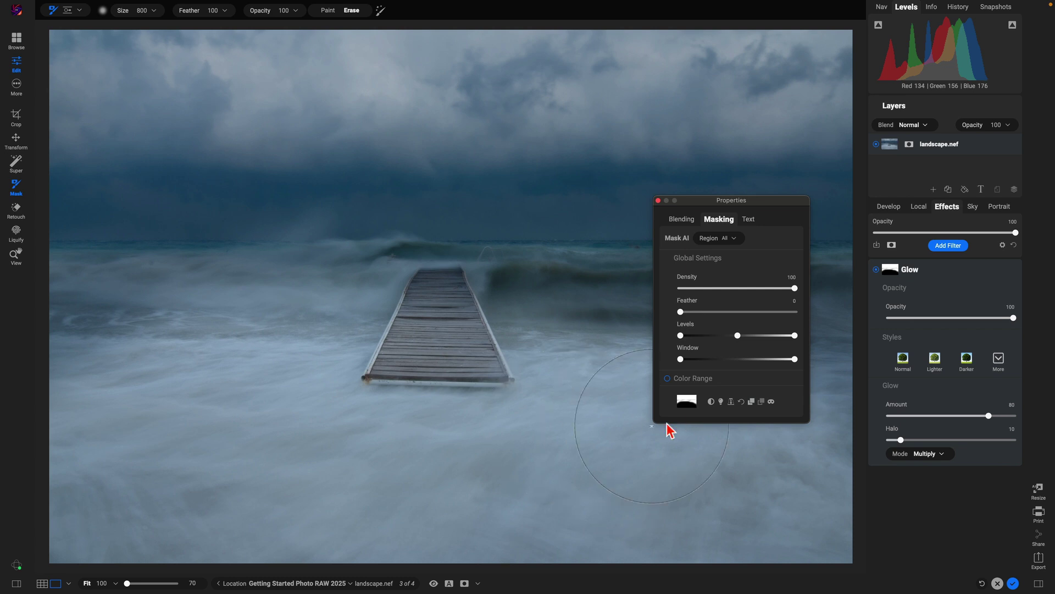
click(771, 401)
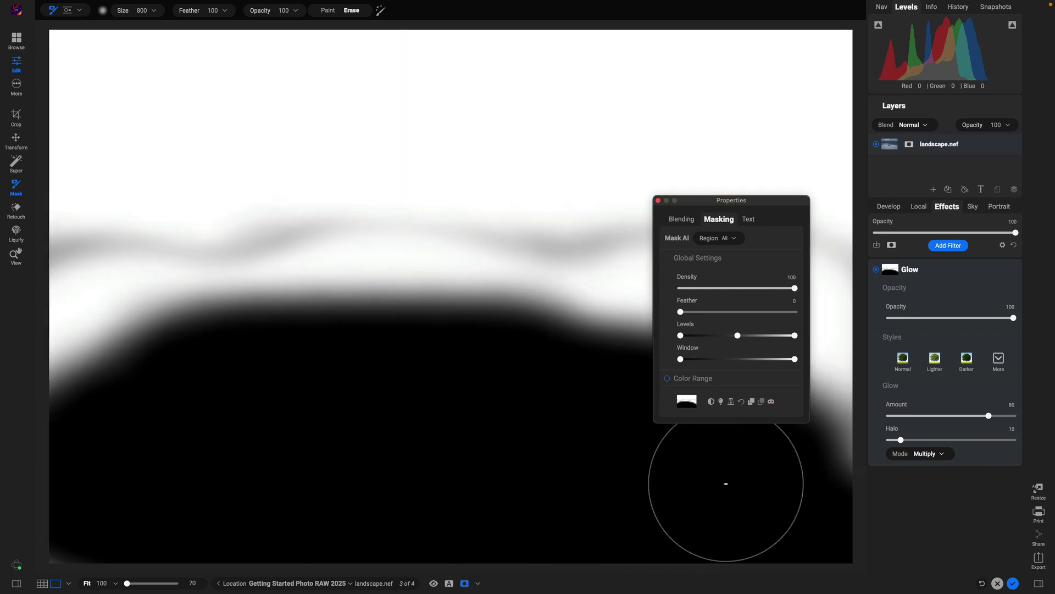
click(741, 403)
click(772, 403)
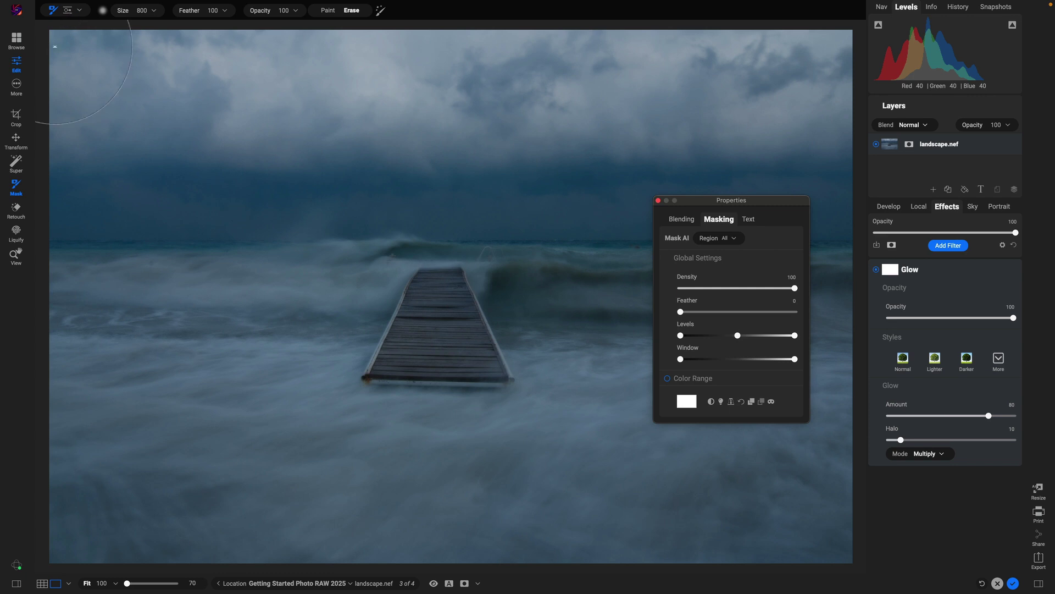
Step: Add a Gradient masking bug that limits the Glow to the sky, centred on the horizon with a slightly narrowed transition
click(68, 11)
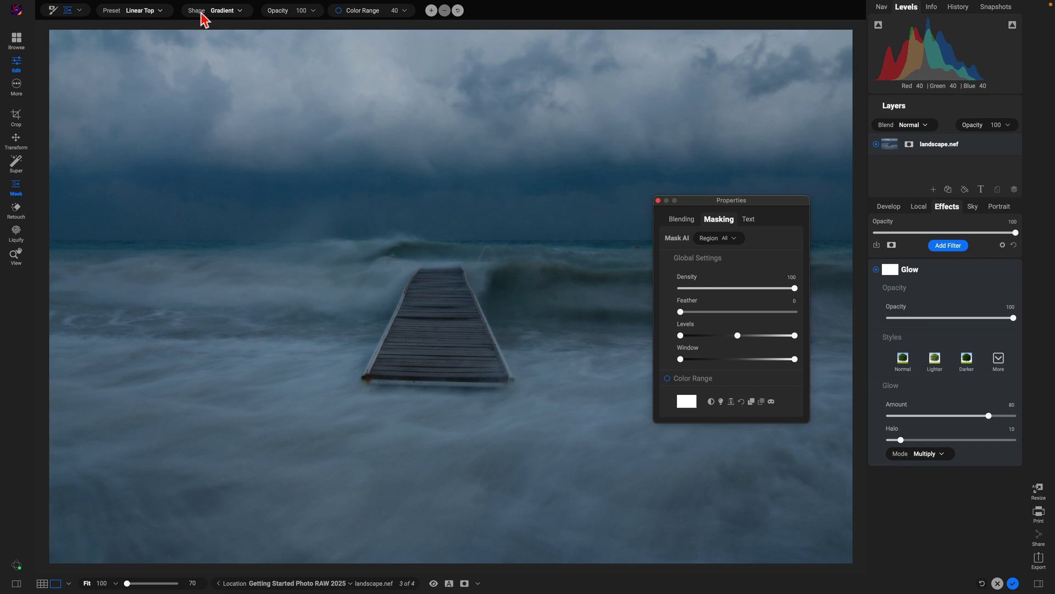
click(242, 11)
click(239, 26)
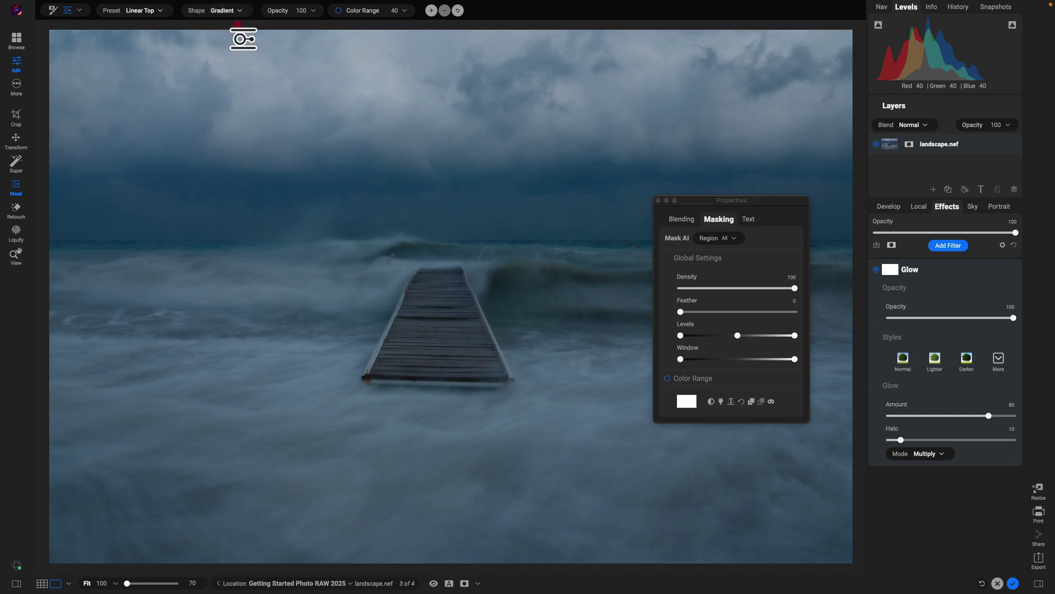
click(389, 304)
mouse_move(392, 306)
mouse_down()
mouse_move(391, 289)
mouse_move(489, 295)
mouse_move(394, 382)
mouse_move(372, 242)
mouse_move(424, 266)
mouse_move(391, 308)
mouse_move(370, 316)
mouse_move(474, 241)
mouse_move(370, 201)
mouse_move(341, 230)
mouse_move(333, 252)
mouse_move(440, 246)
mouse_up()
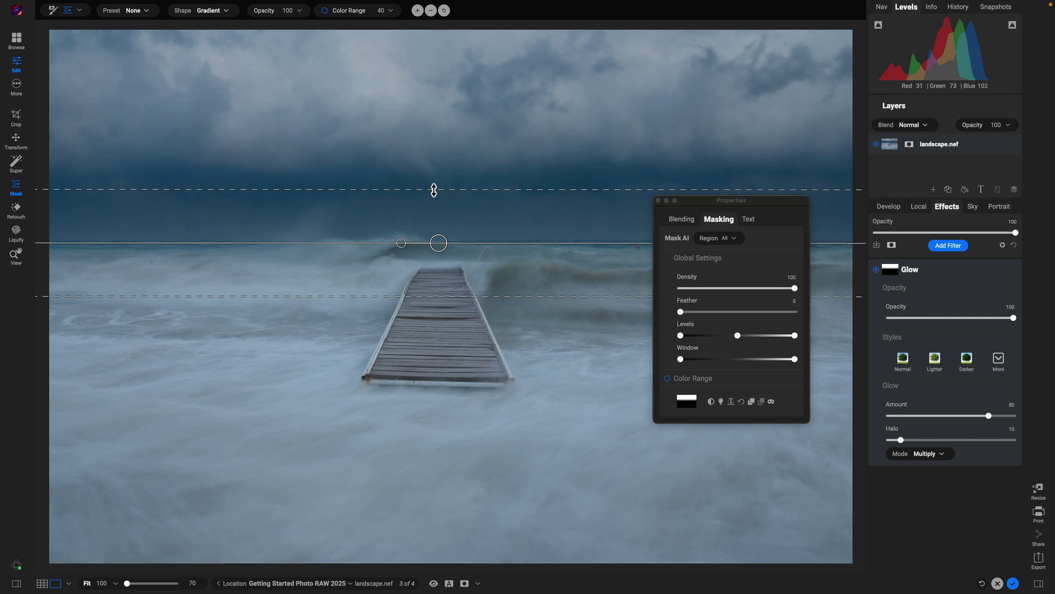
mouse_move(434, 189)
mouse_down()
mouse_move(434, 226)
mouse_move(449, 145)
mouse_move(443, 197)
mouse_up()
Step: Examine the gradient mask in black and white and compare the photo with the Glow filter off and on
click(771, 402)
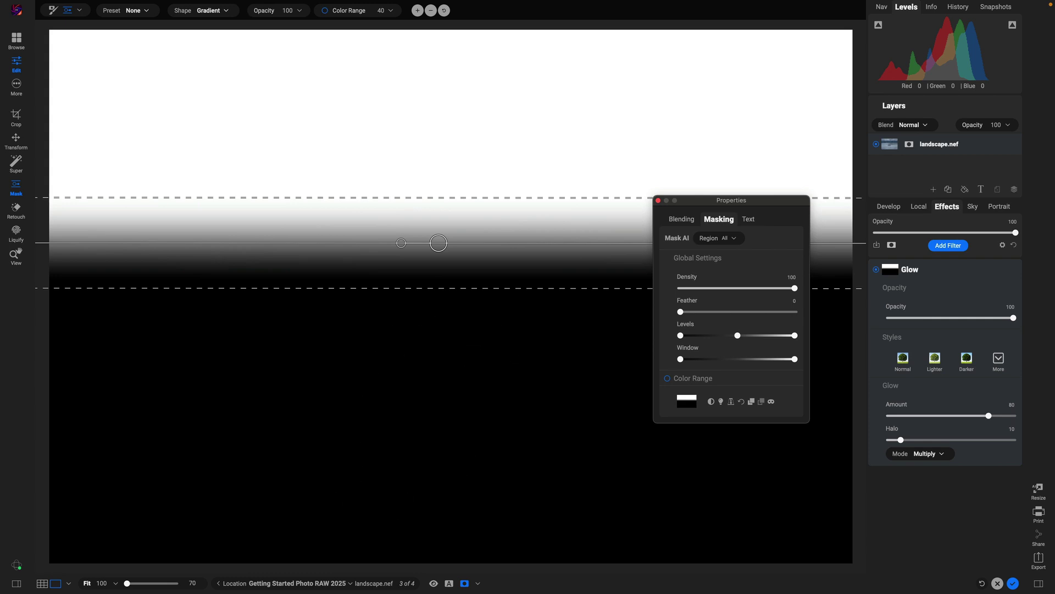
click(770, 402)
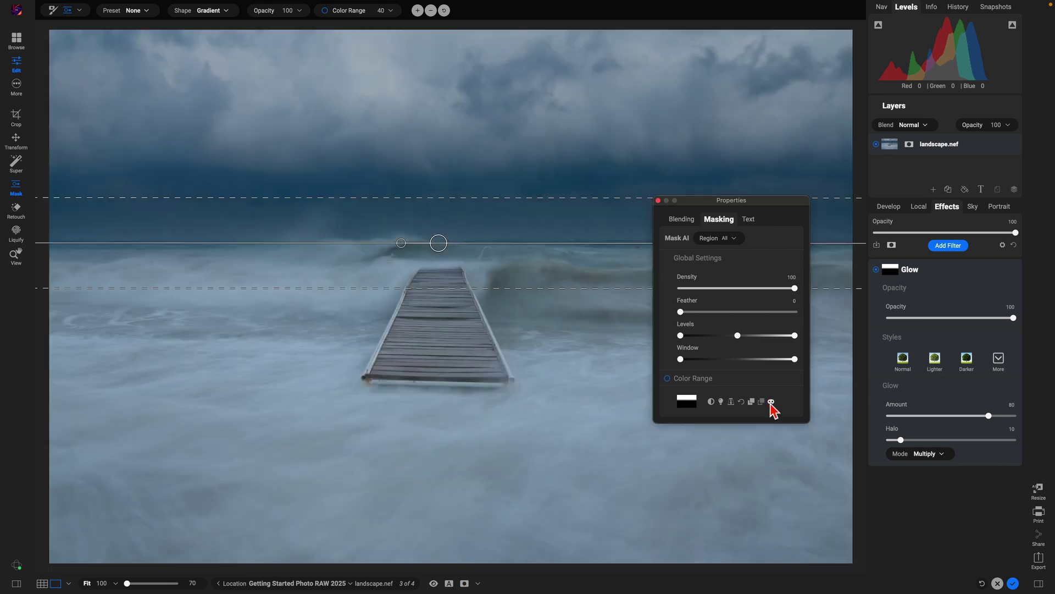
click(877, 270)
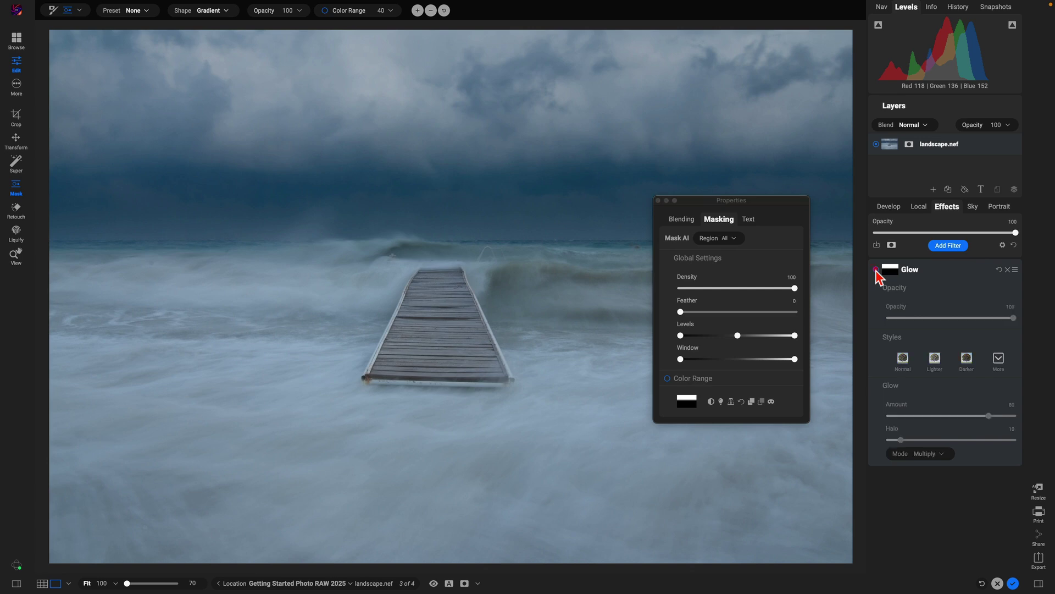
click(877, 269)
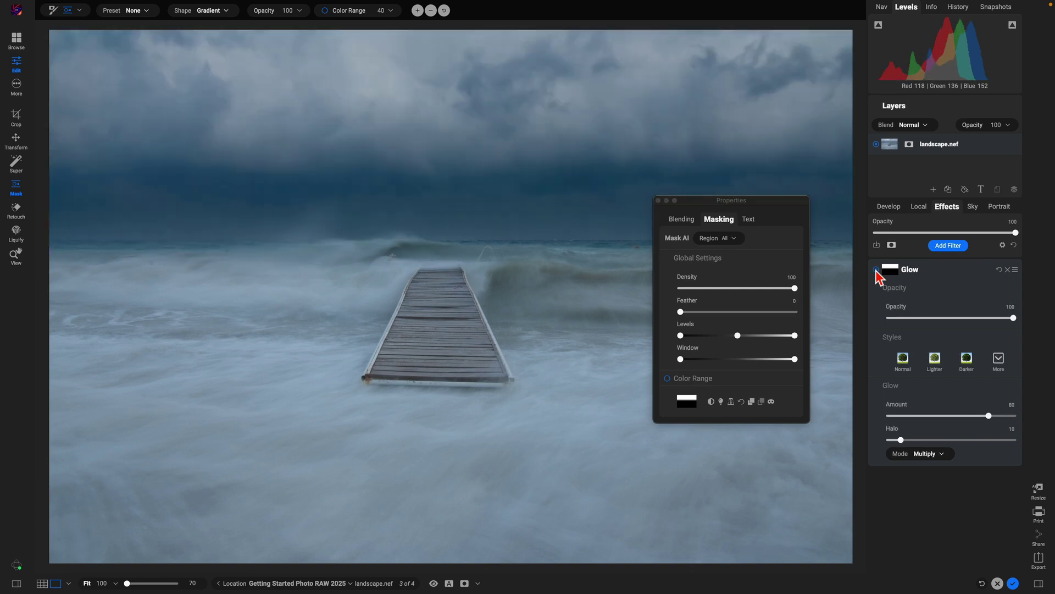
click(876, 269)
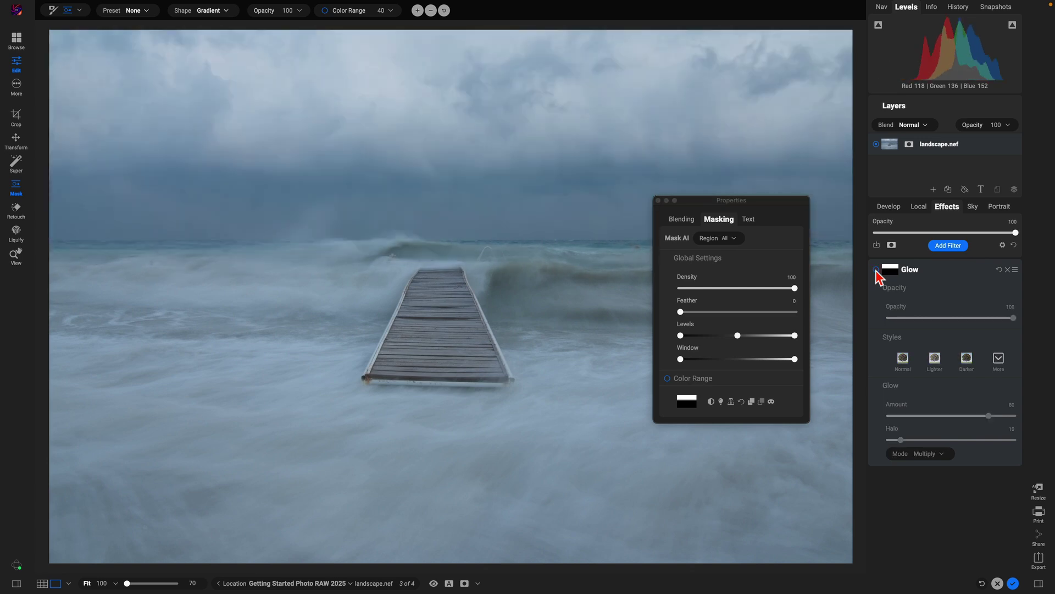
click(877, 269)
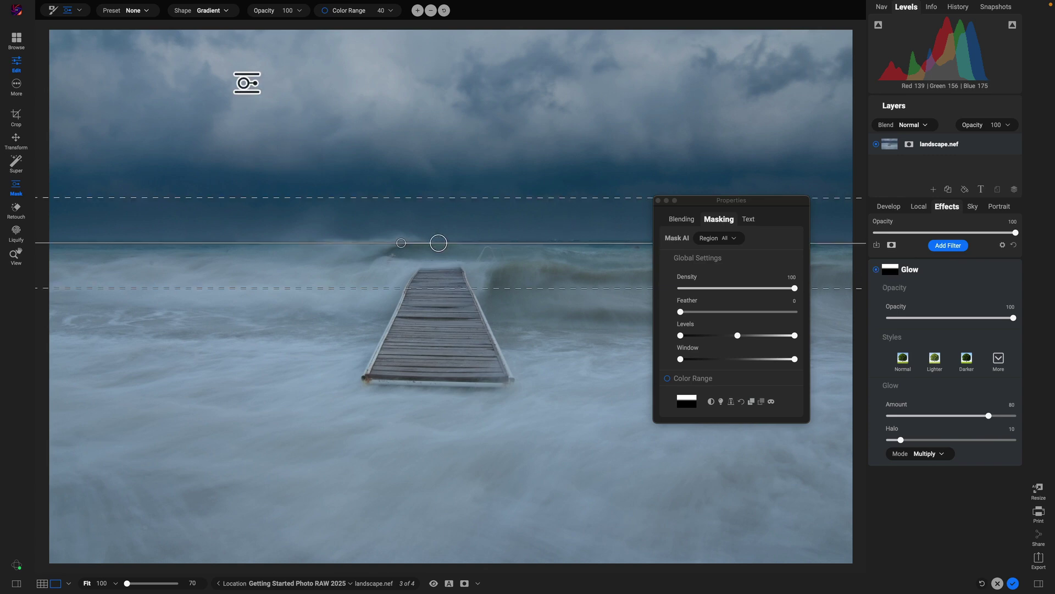
Step: Try the Center shape for the masking bug and return it to Gradient
click(227, 12)
click(226, 7)
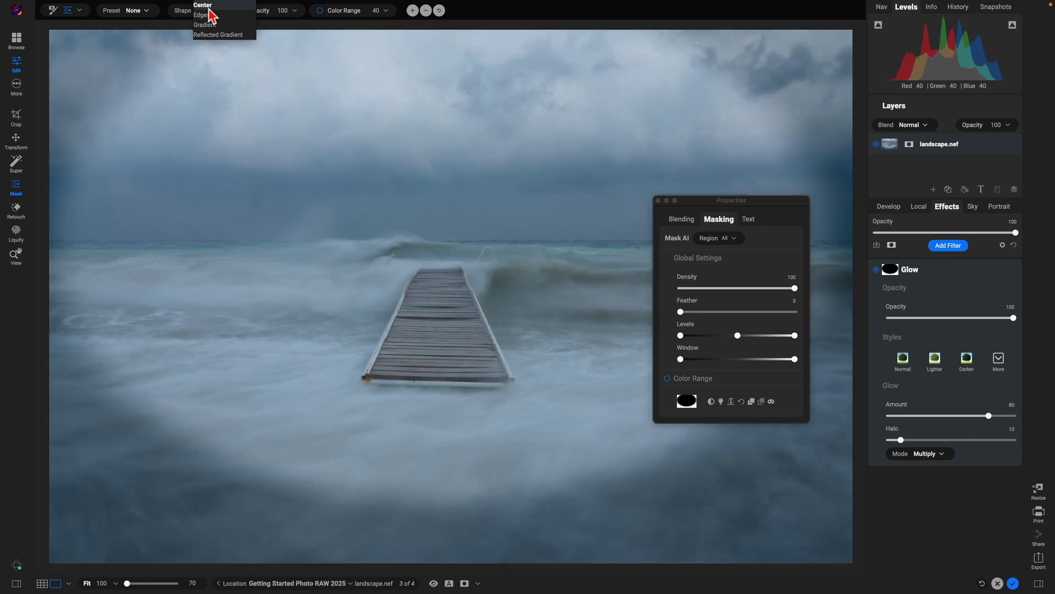
click(205, 25)
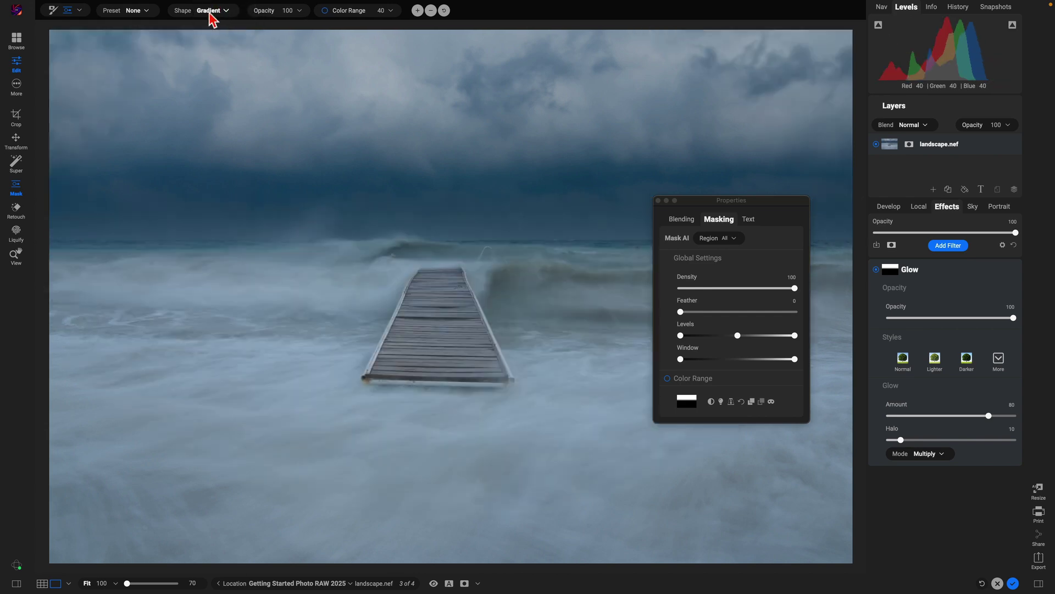
Step: Set the masking bug's shape to Edges, move its centre onto the dock, and check the oval in mask view
click(212, 11)
click(211, 25)
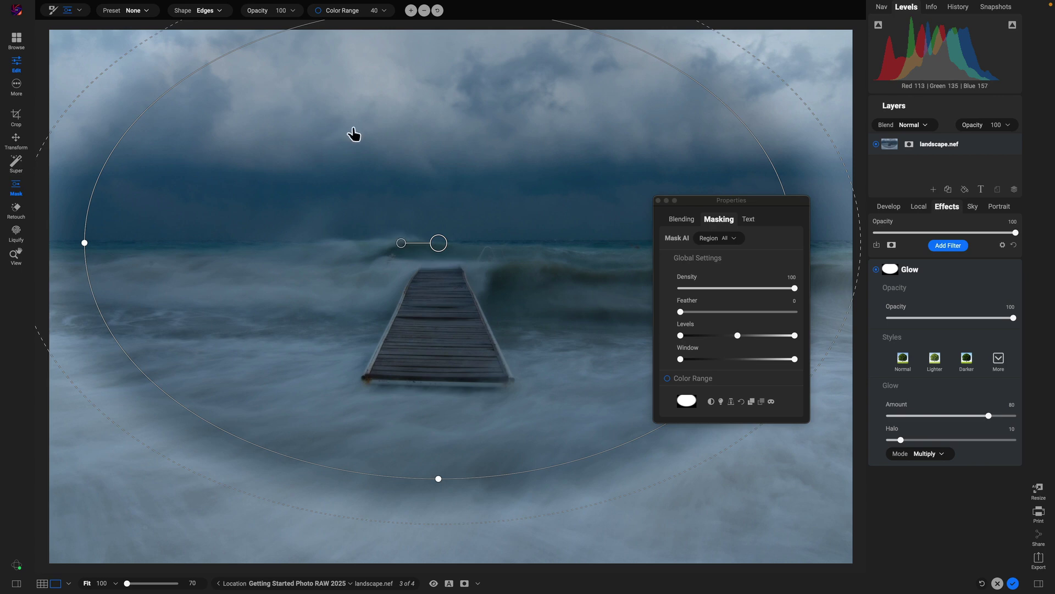
drag(439, 246, 448, 305)
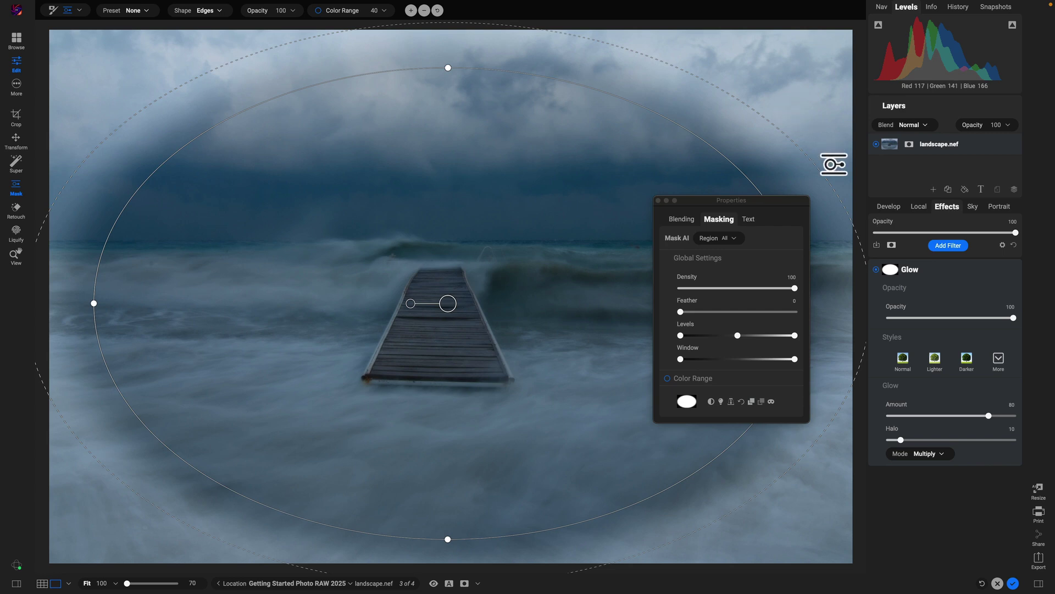
click(771, 401)
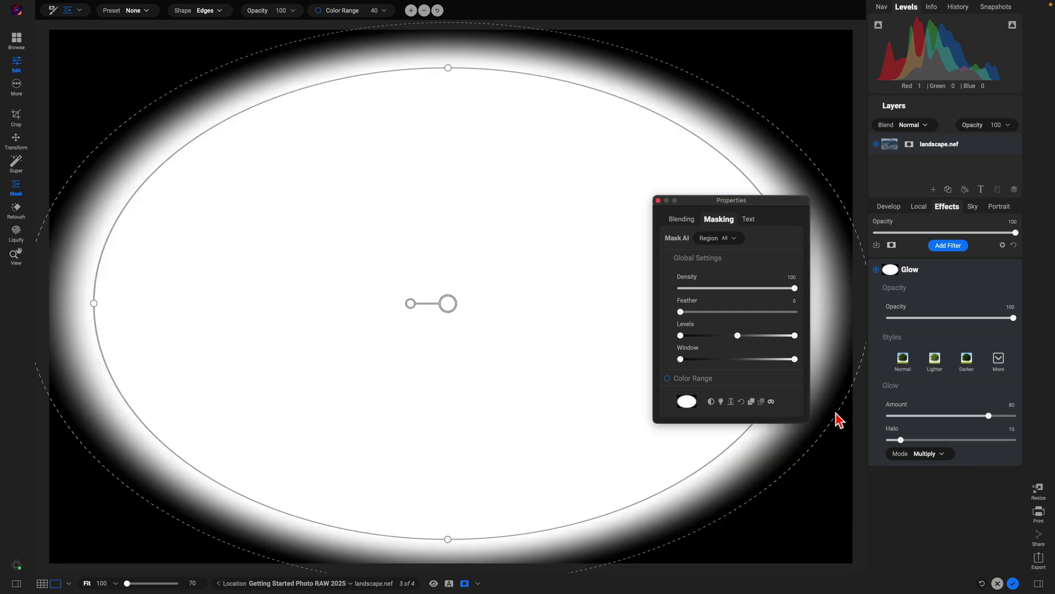
click(771, 402)
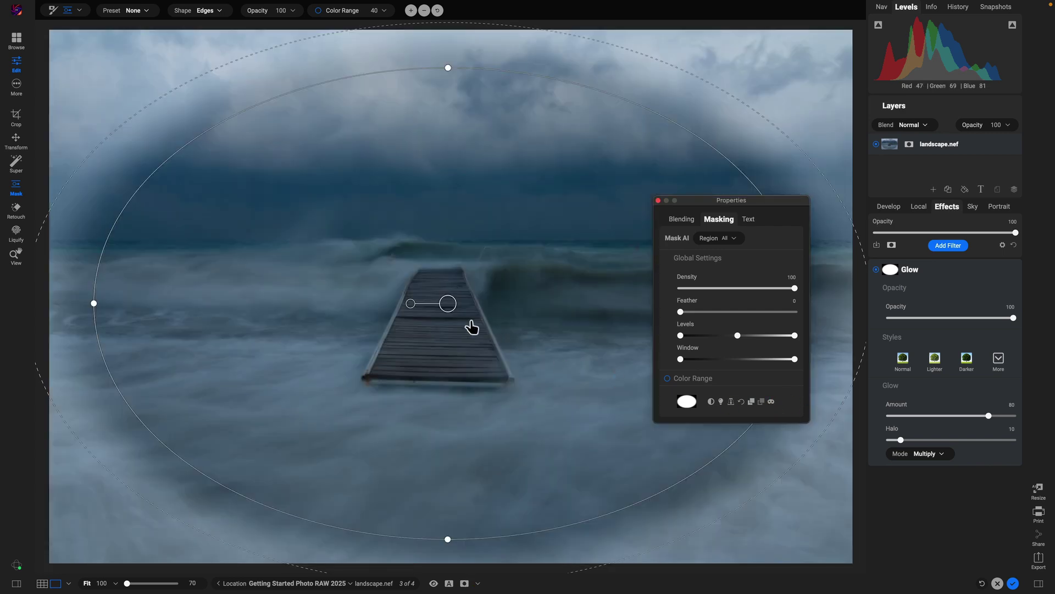
Step: Shrink the oval masking bug to a smaller ellipse centred on the dock and widen its feathered edge
drag(452, 306, 419, 323)
drag(463, 88, 457, 223)
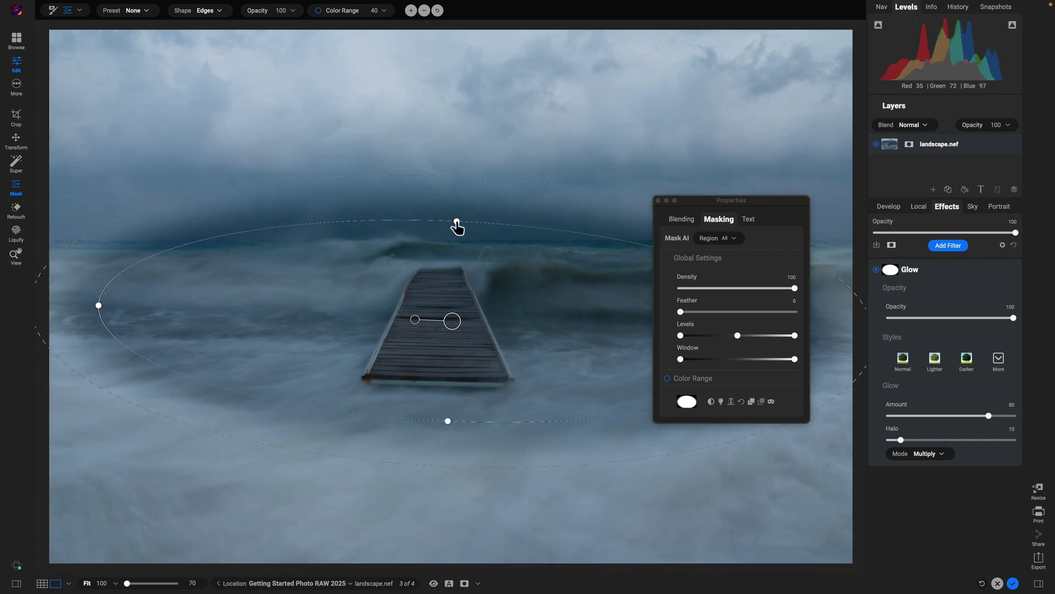
drag(99, 306, 266, 313)
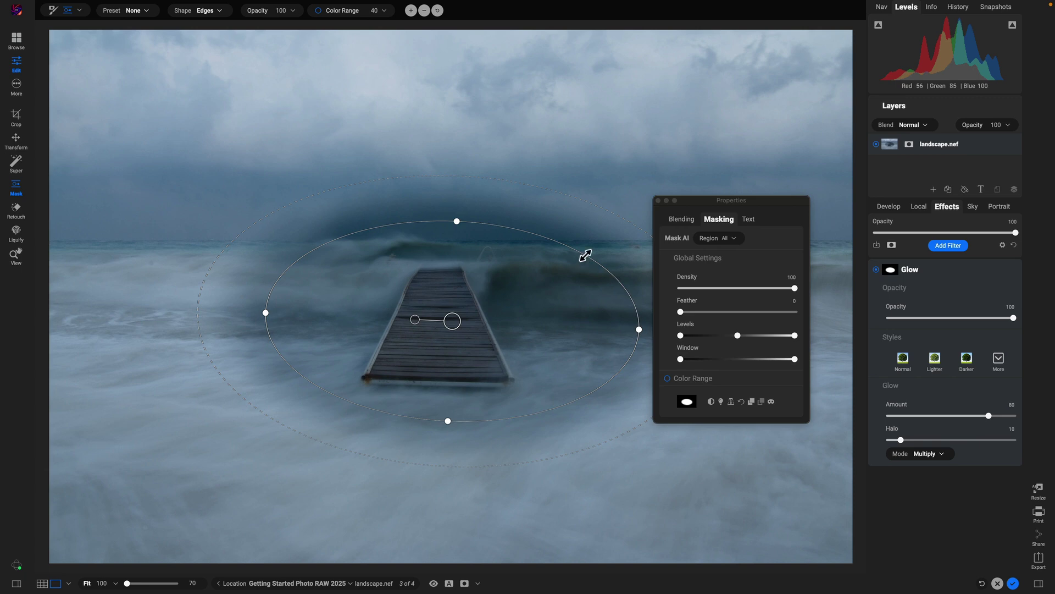
mouse_move(586, 255)
mouse_down()
mouse_move(667, 195)
mouse_move(560, 283)
mouse_move(636, 181)
mouse_move(561, 275)
mouse_move(606, 226)
mouse_move(568, 245)
mouse_up()
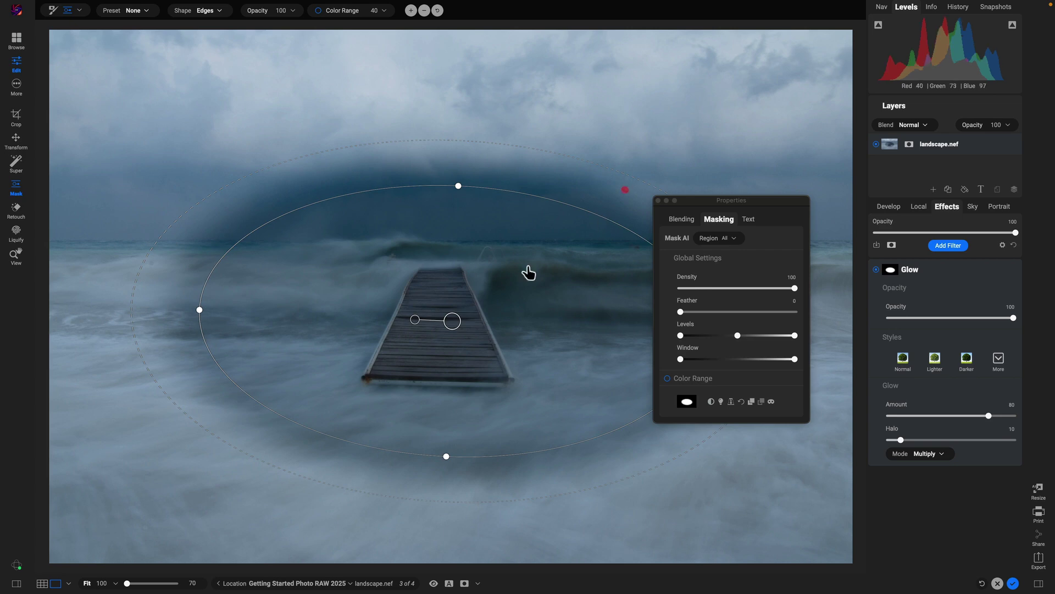
drag(454, 324, 448, 310)
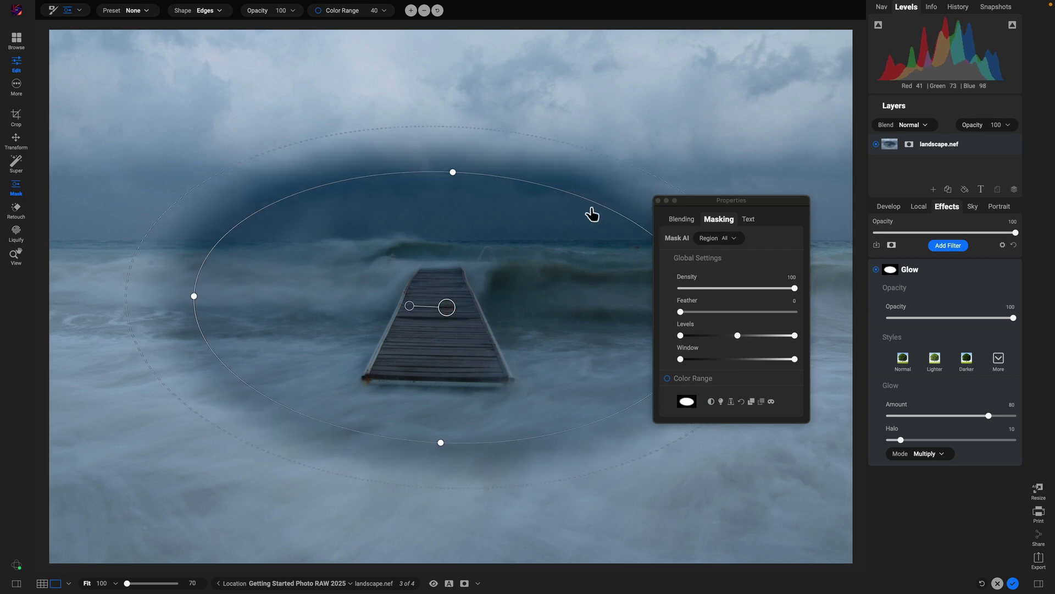
drag(563, 142, 645, 94)
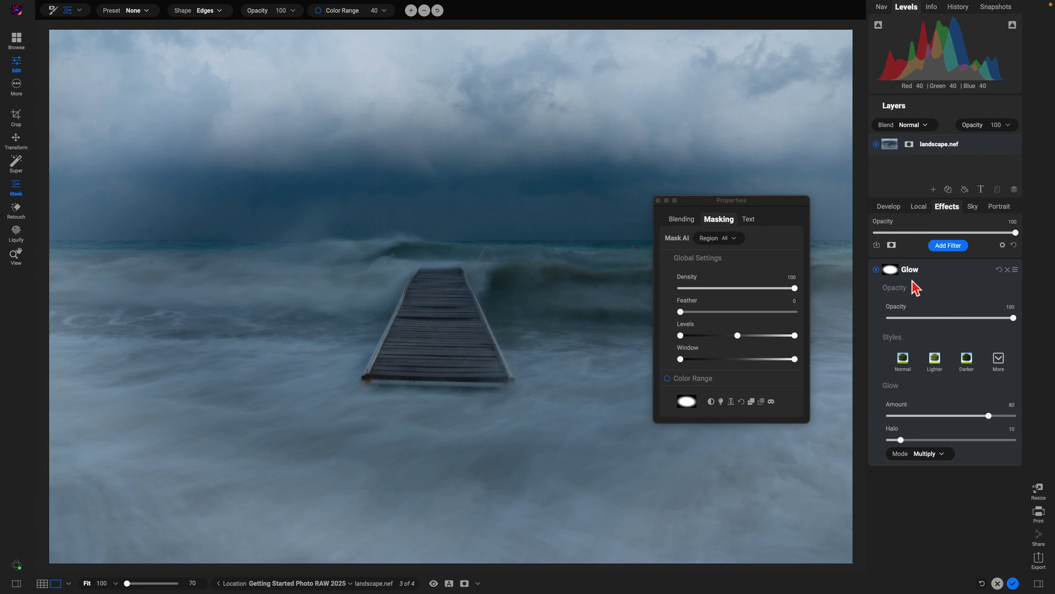
click(876, 270)
click(876, 270)
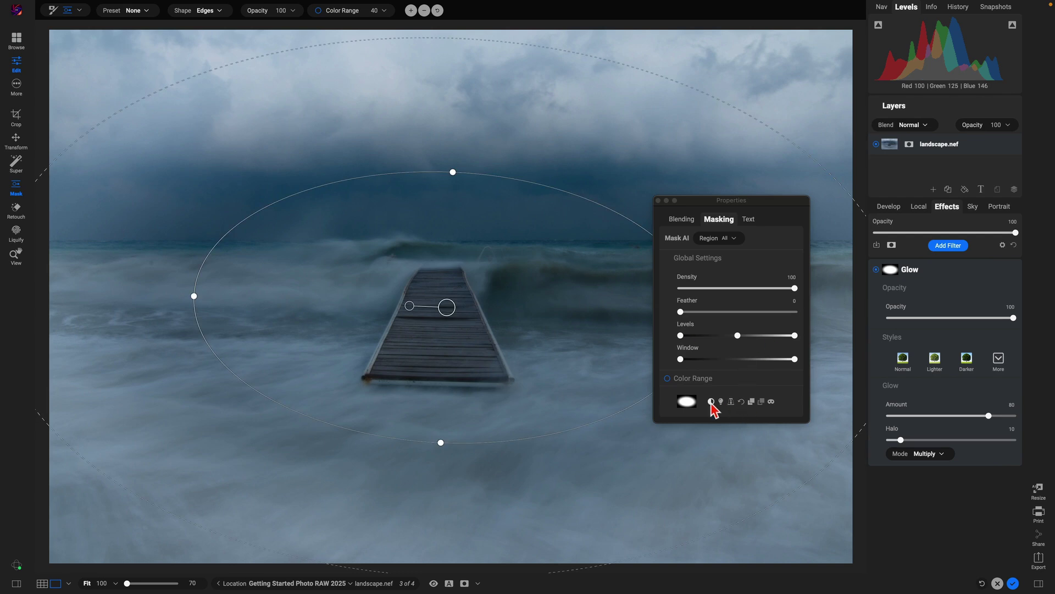
Step: Invert the Glow filter's oval mask and check it in black-and-white mask view
click(740, 402)
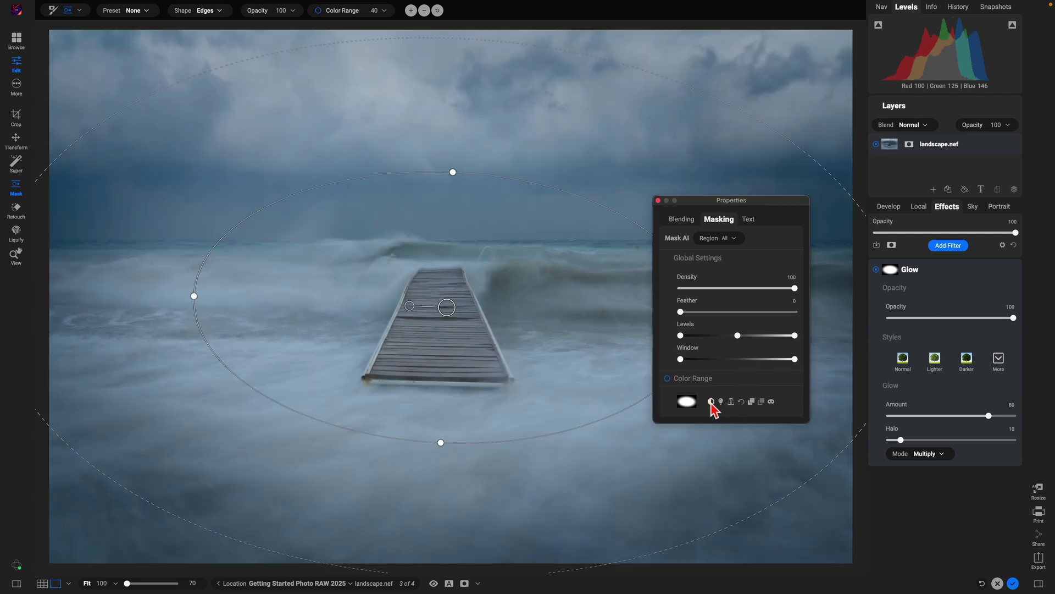
click(771, 402)
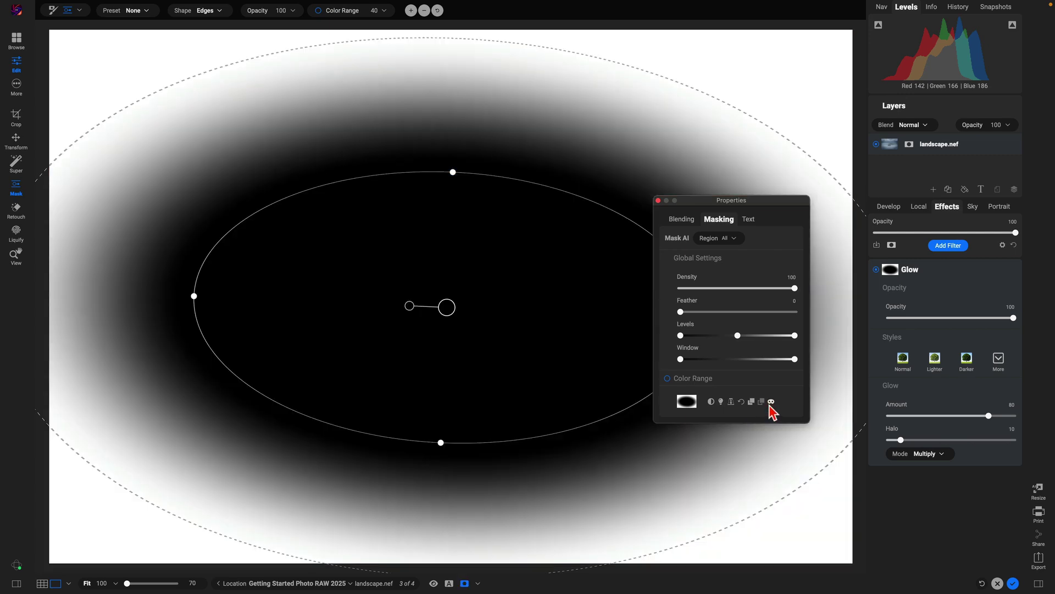
click(772, 402)
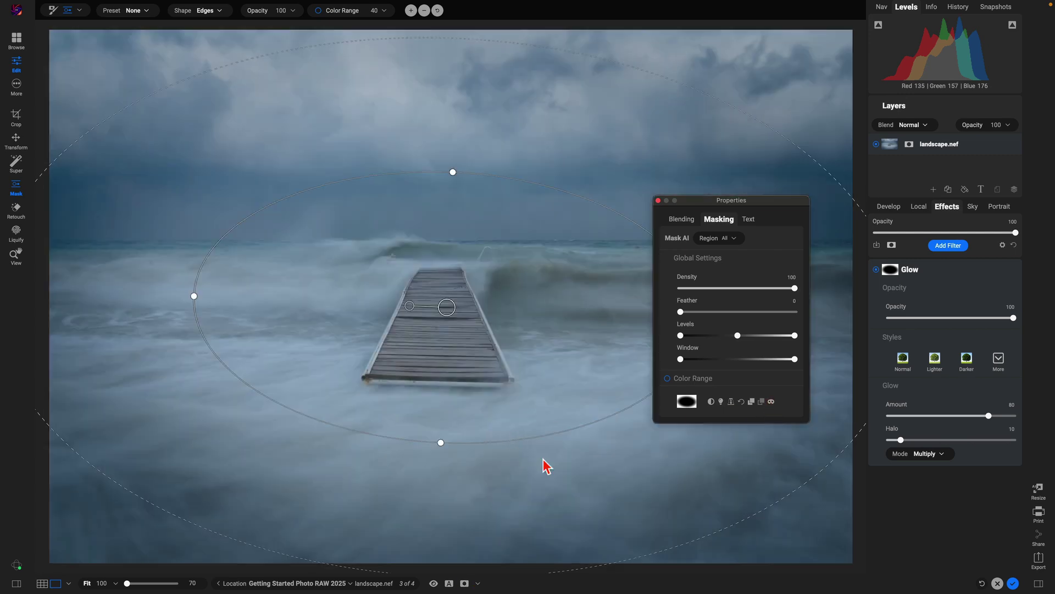
Step: Tighten the oval masking bug around the dock by adjusting its width and height, and move its centre slightly up the dock
drag(562, 431, 529, 372)
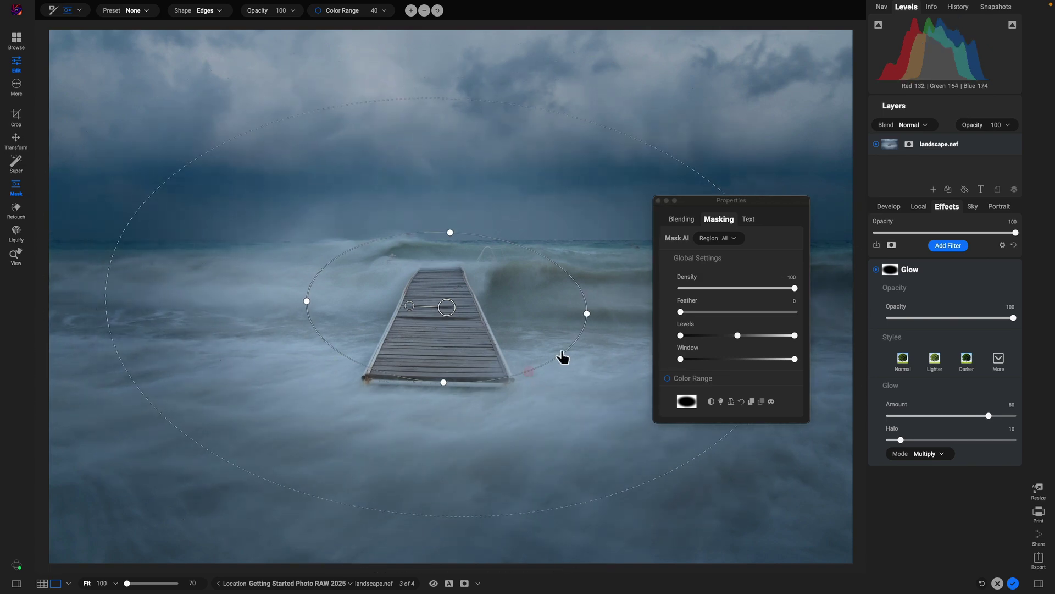
drag(586, 314, 630, 316)
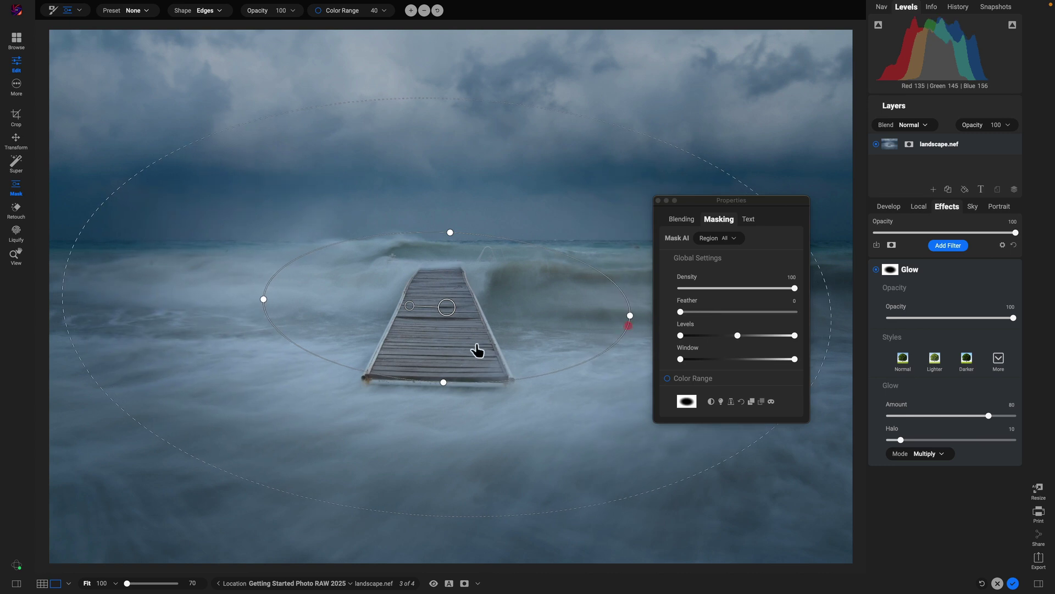
drag(443, 382, 442, 425)
mouse_move(448, 309)
mouse_down()
mouse_move(476, 295)
mouse_move(438, 297)
mouse_move(448, 296)
mouse_up()
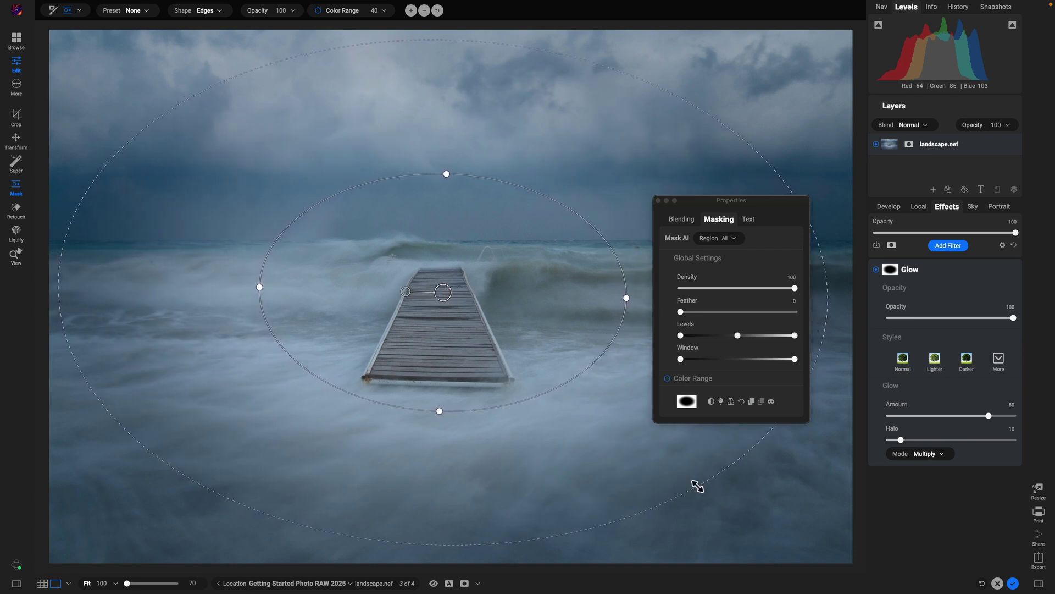
click(753, 526)
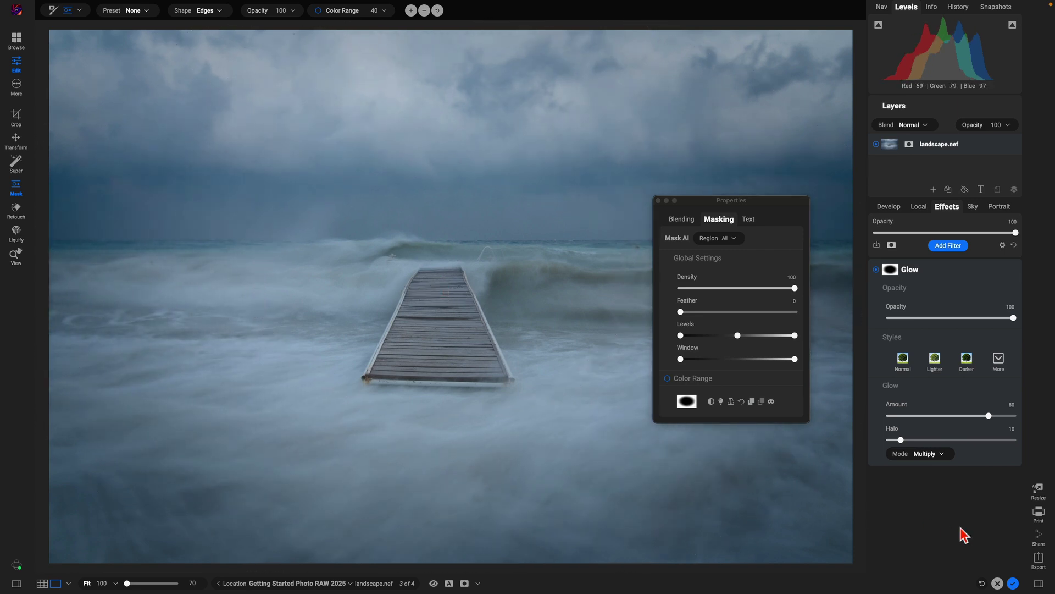
Step: Compare the photo with the Glow filter off and on, and delete the filter
click(876, 271)
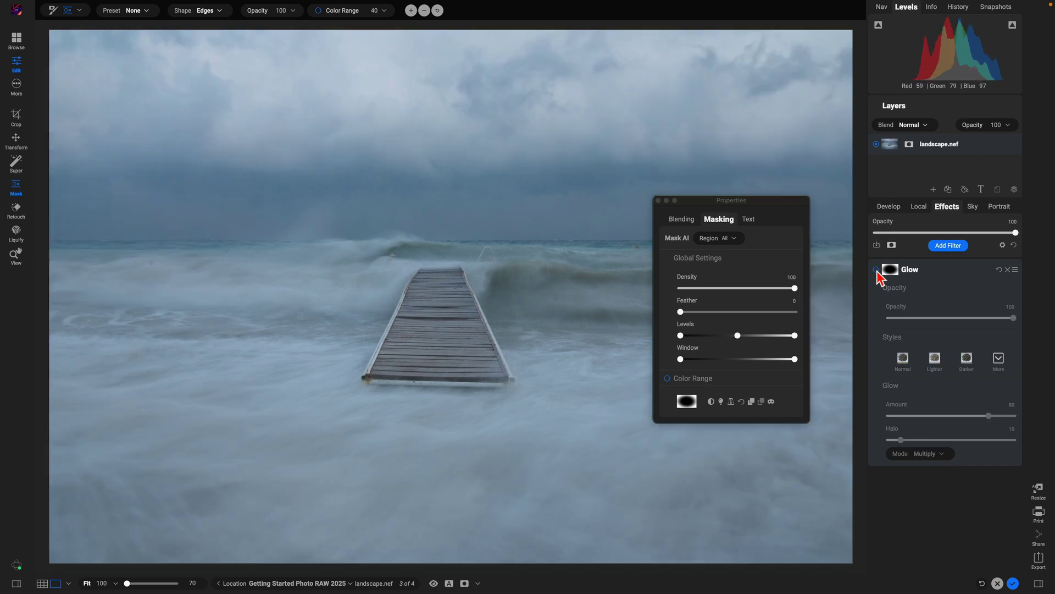
click(877, 270)
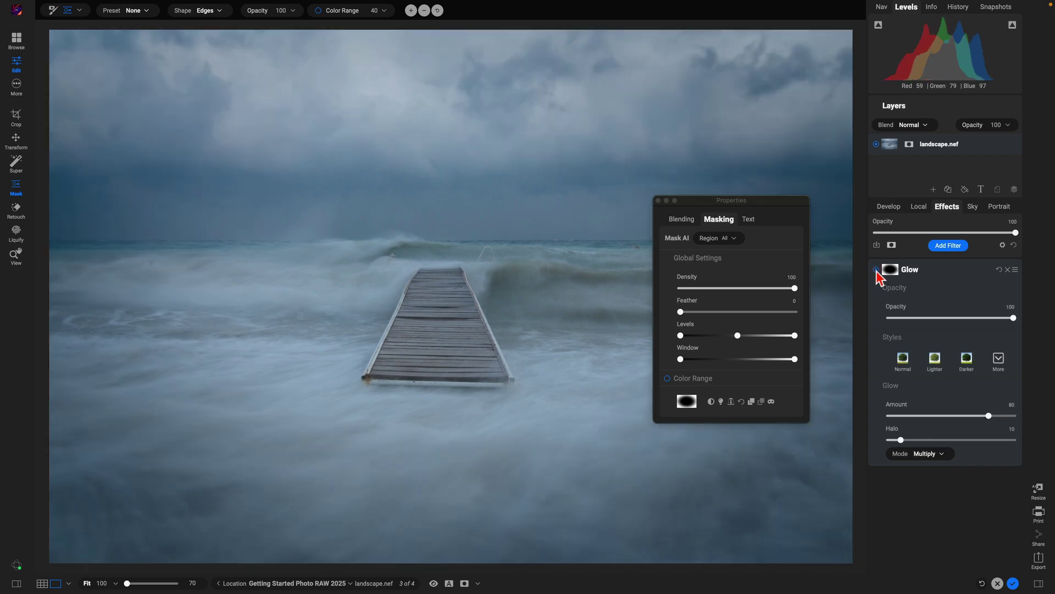
click(877, 270)
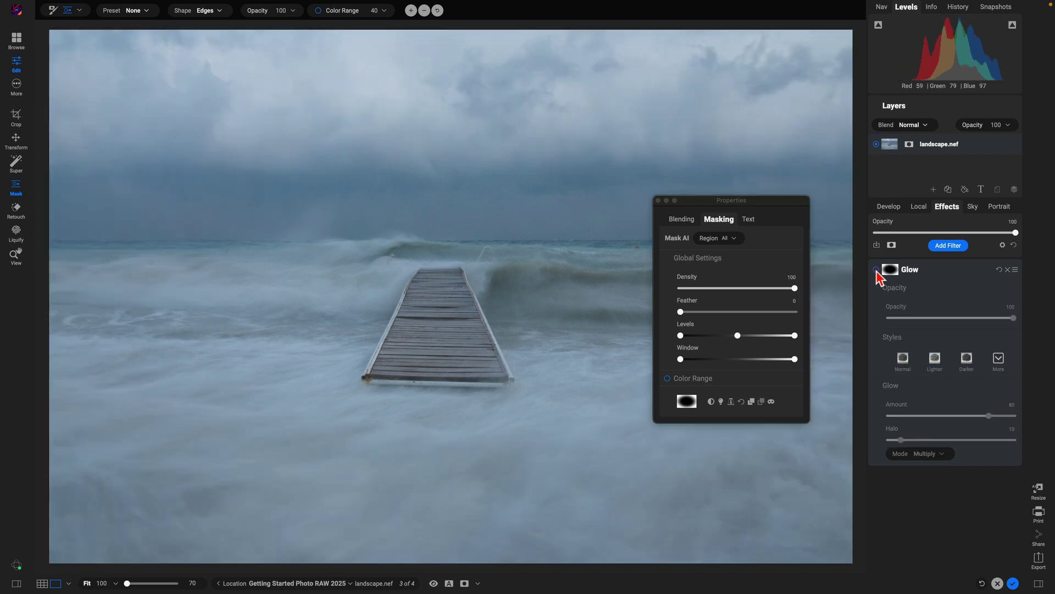
click(877, 270)
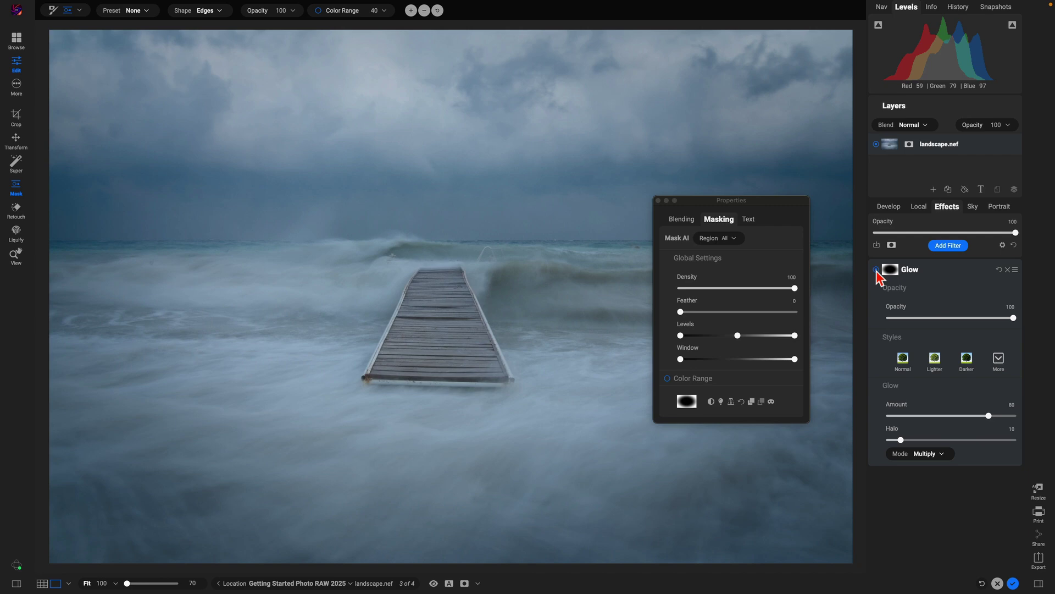
click(1007, 270)
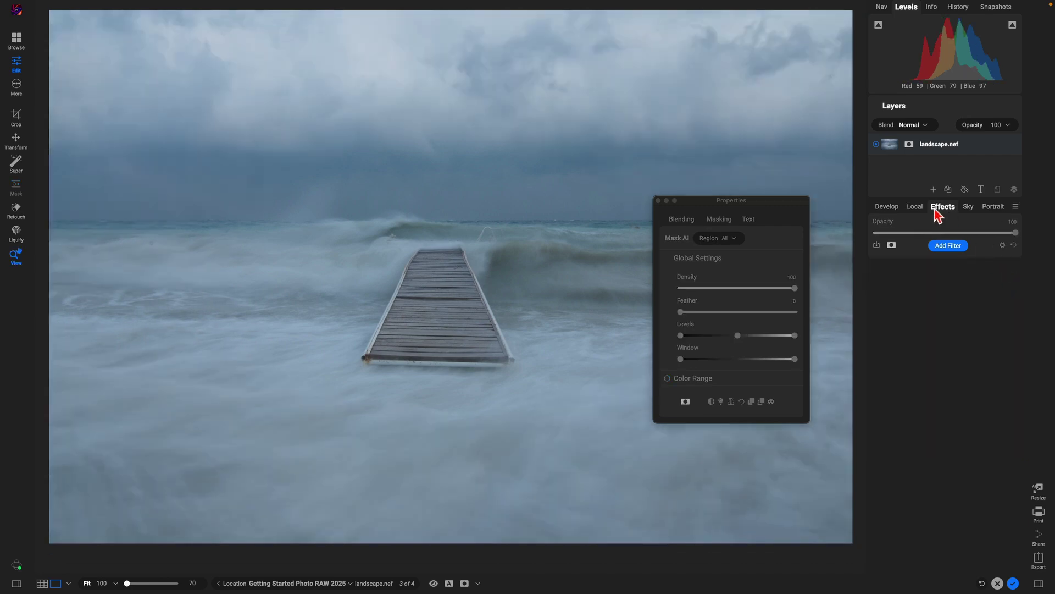
Step: Add a local adjustment with Exposure -1.9, Contrast 23 and Whites 29
click(919, 206)
click(935, 223)
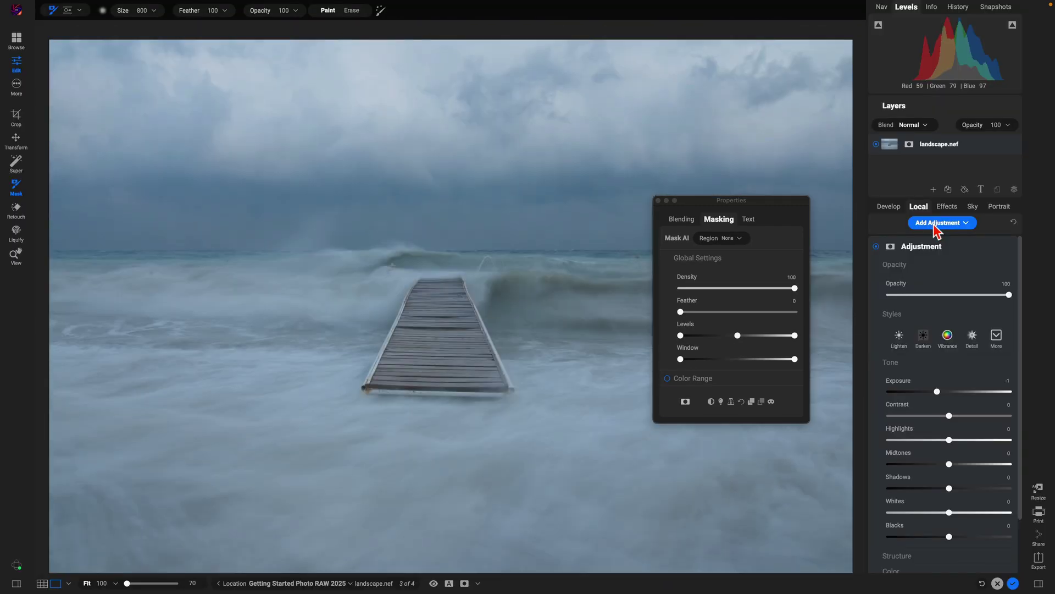
mouse_move(950, 391)
mouse_down()
mouse_move(928, 393)
mouse_move(961, 418)
mouse_up()
drag(950, 514, 967, 517)
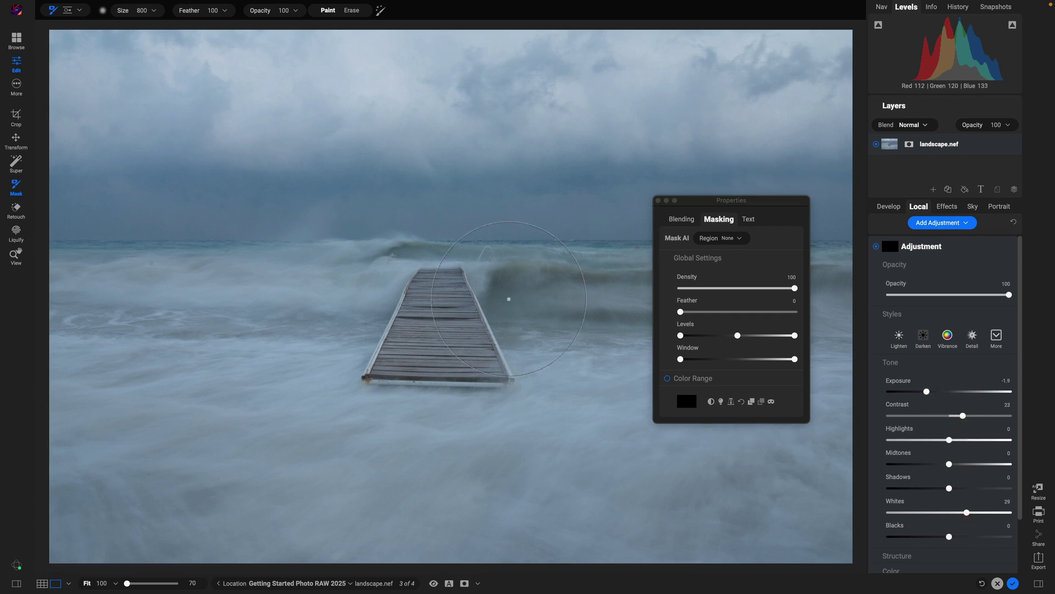
Step: Brush the local adjustment across the sky and undo the brushwork
mouse_move(269, 150)
mouse_down()
mouse_move(342, 165)
mouse_move(501, 165)
mouse_move(185, 166)
mouse_move(299, 157)
mouse_move(60, 173)
mouse_move(60, 128)
mouse_move(178, 98)
mouse_move(490, 115)
mouse_move(590, 135)
mouse_move(551, 160)
mouse_move(465, 171)
mouse_move(720, 170)
mouse_move(843, 142)
mouse_move(786, 79)
mouse_move(600, 78)
mouse_move(670, 72)
mouse_move(415, 75)
mouse_move(522, 72)
mouse_move(312, 122)
mouse_move(753, 144)
mouse_move(817, 187)
mouse_up()
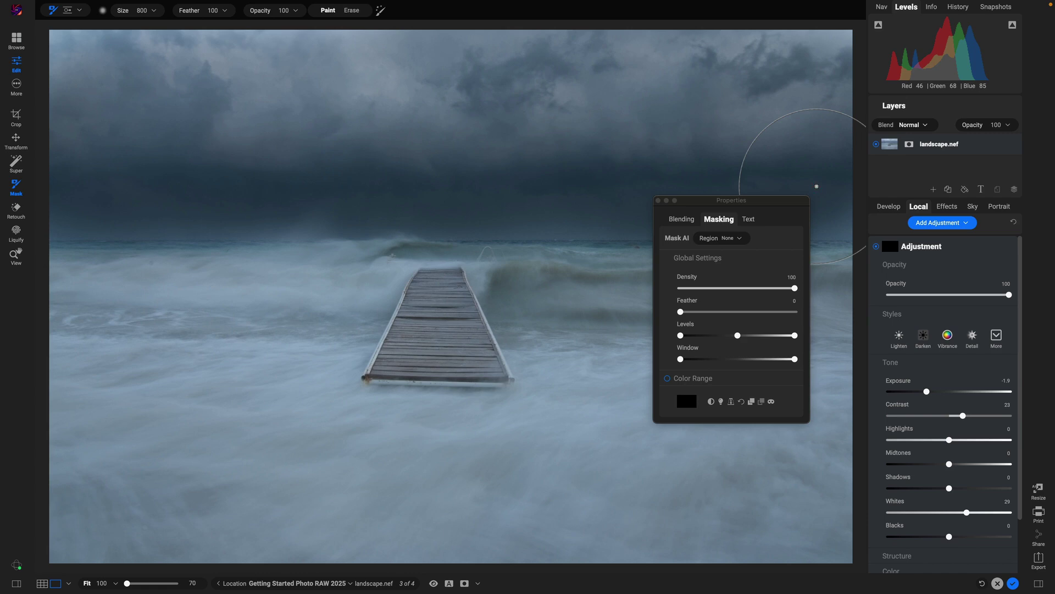
key(super+z)
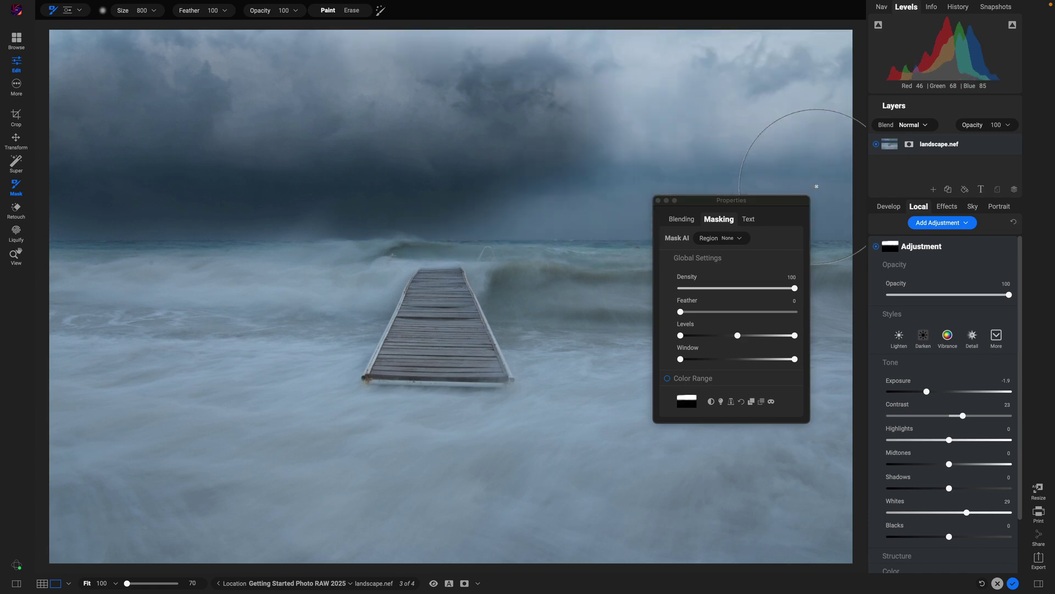
Step: Place a gradient masking bug on the horizon and rotate it so the local adjustment covers the sky
click(68, 10)
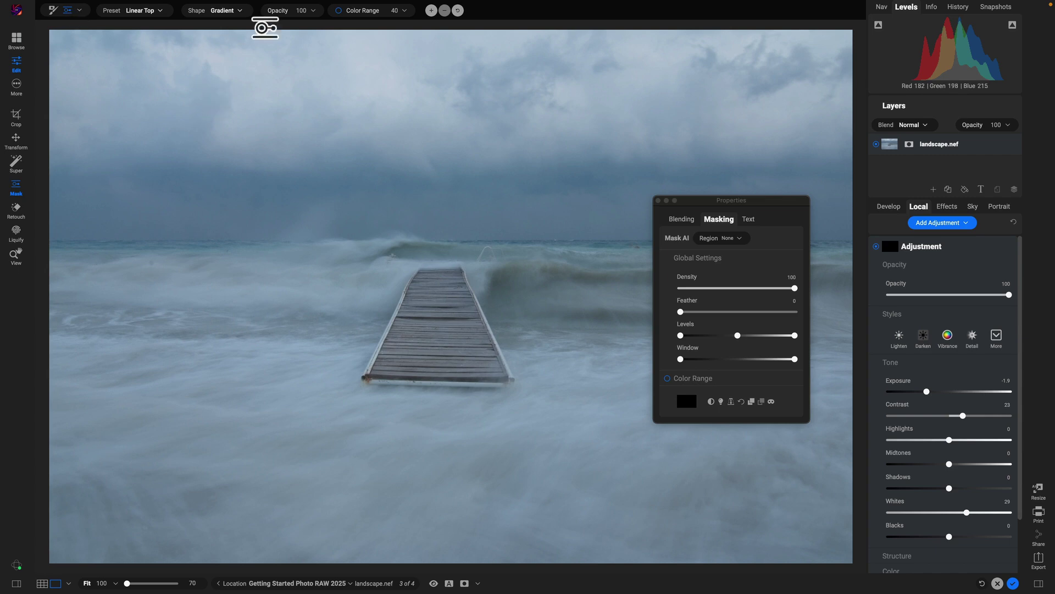
click(444, 247)
drag(482, 252, 384, 250)
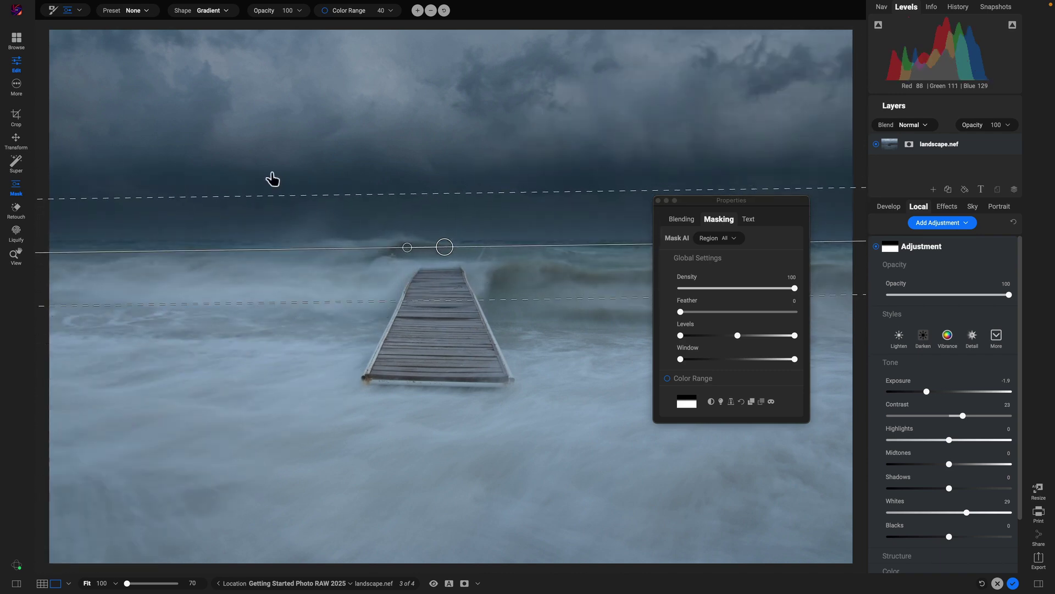
Step: Change the masking bug's shape to Edges and shrink it to a small oval over the horizon and dock
click(222, 11)
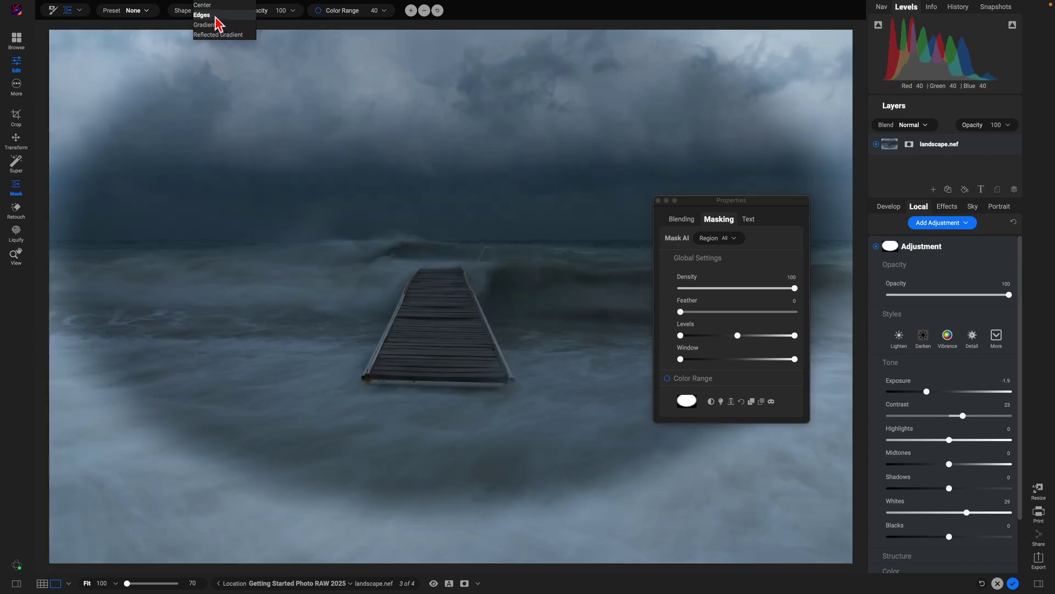
click(215, 17)
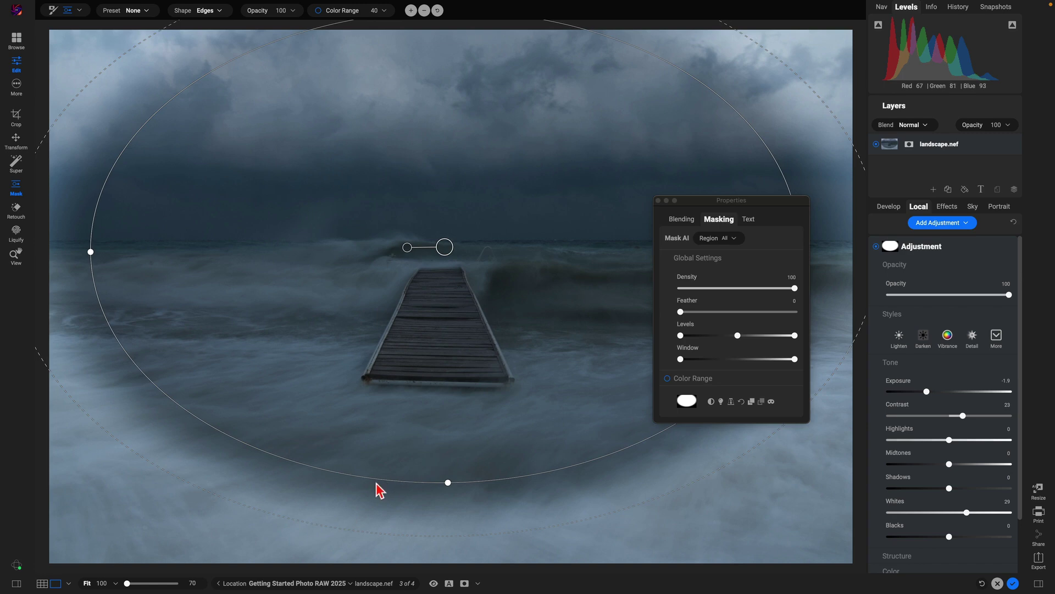
drag(376, 479, 447, 348)
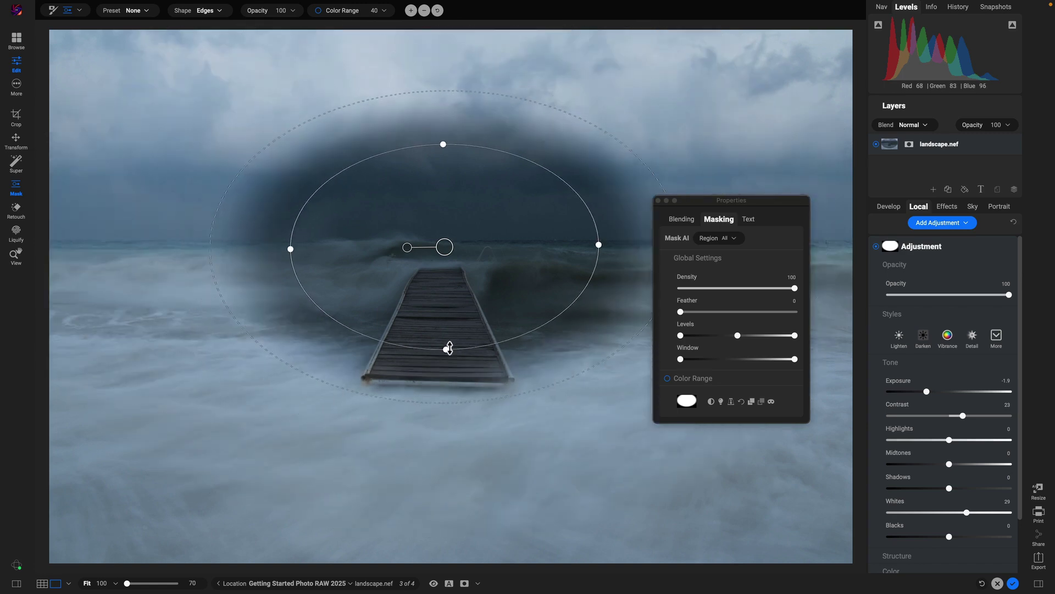
Step: Invert the local adjustment's oval mask and recentre it on the dock with a much wider feathered edge
click(711, 401)
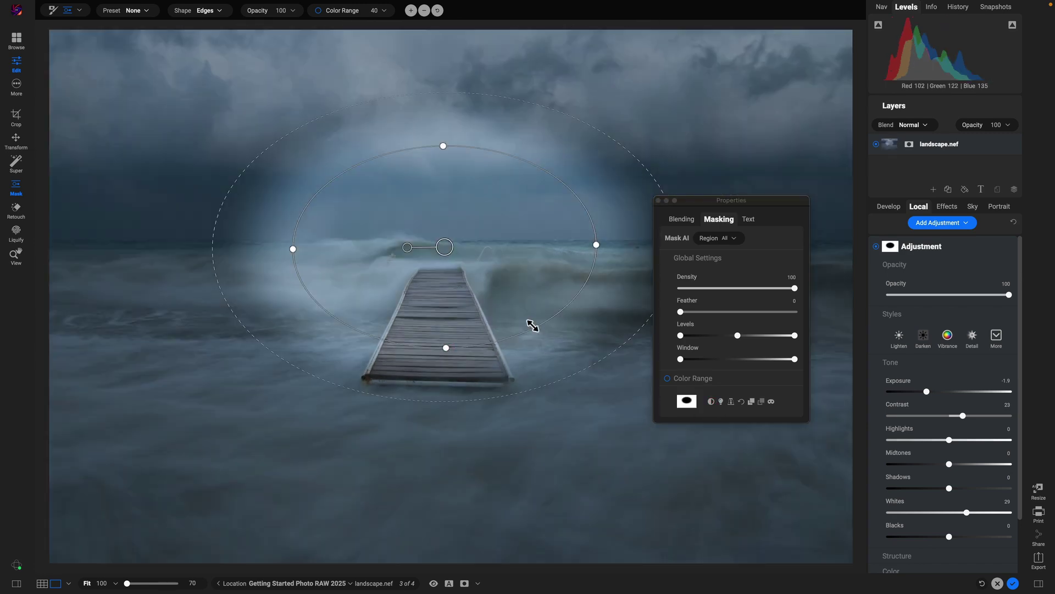
drag(445, 247, 438, 299)
drag(633, 483, 720, 533)
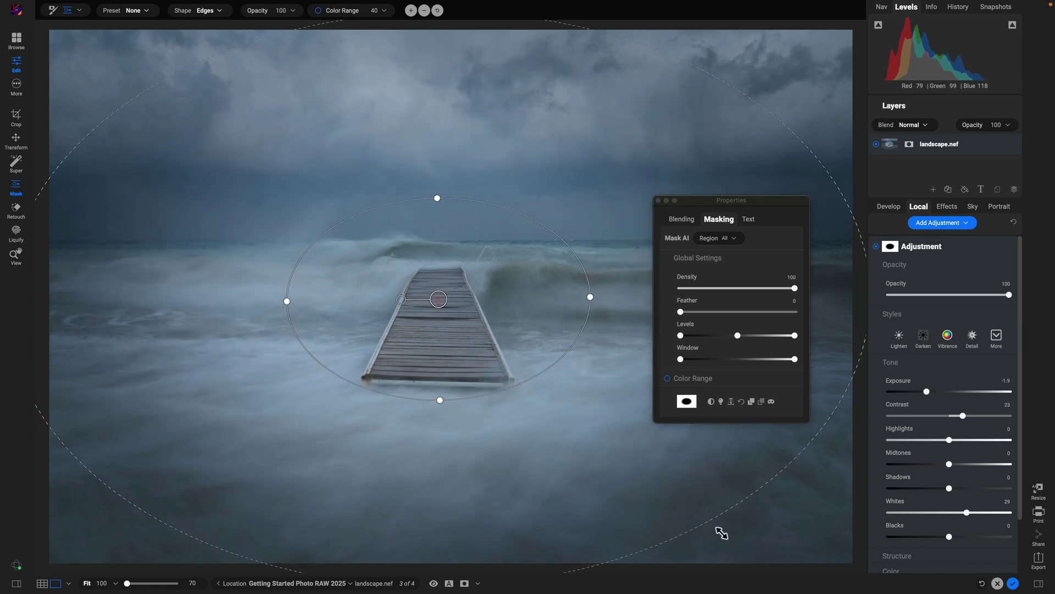
Step: Compare the photo with the local adjustment off and on, and delete the adjustment
click(876, 247)
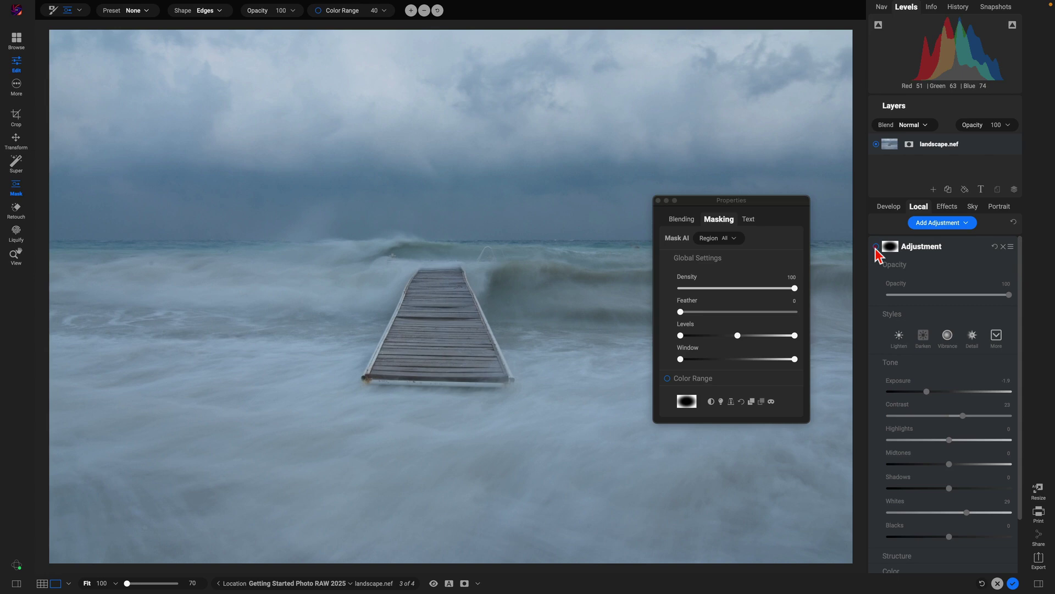
click(876, 247)
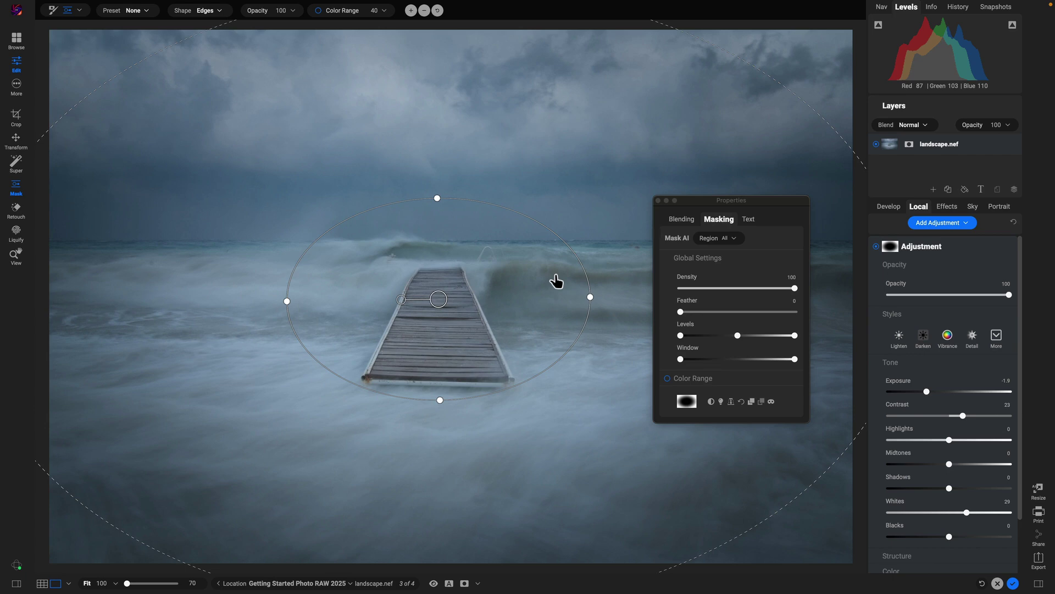
click(659, 201)
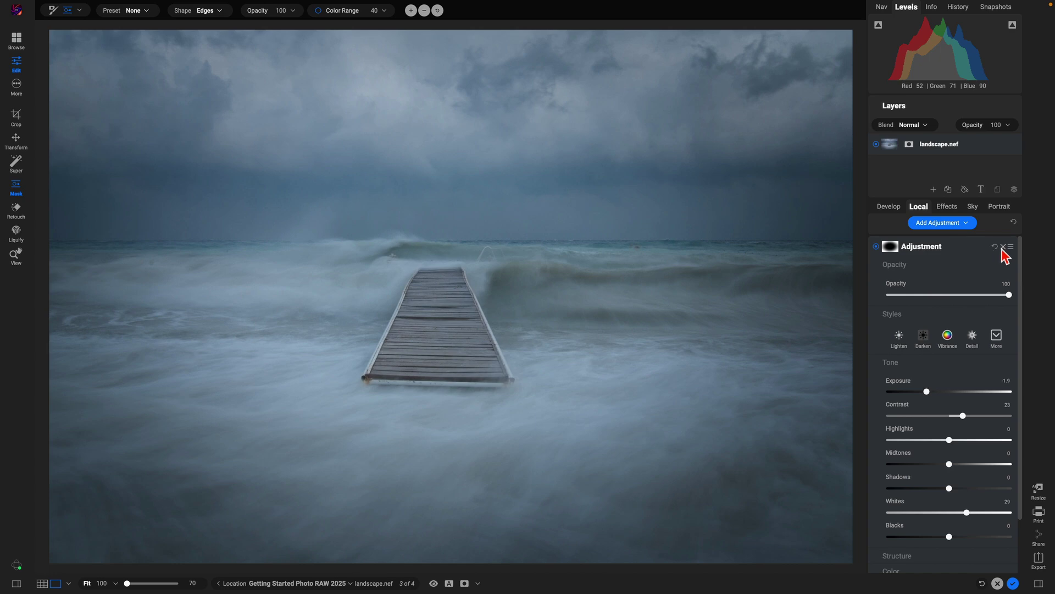
click(1003, 247)
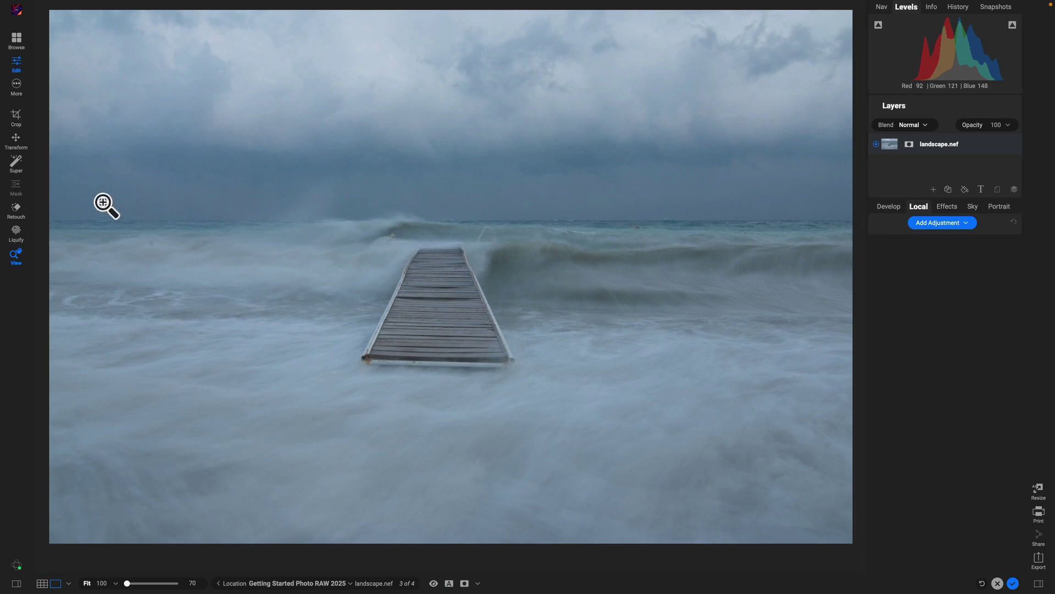
Step: Select the sky with the Super Select tool and apply the Glow style Orton Hears a Who to it
click(16, 164)
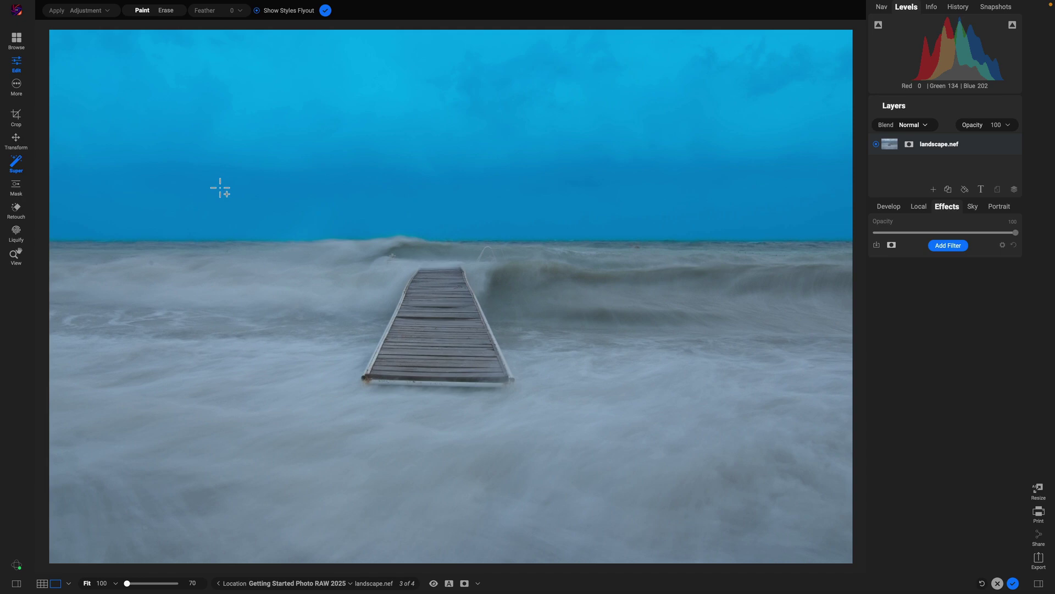
click(220, 188)
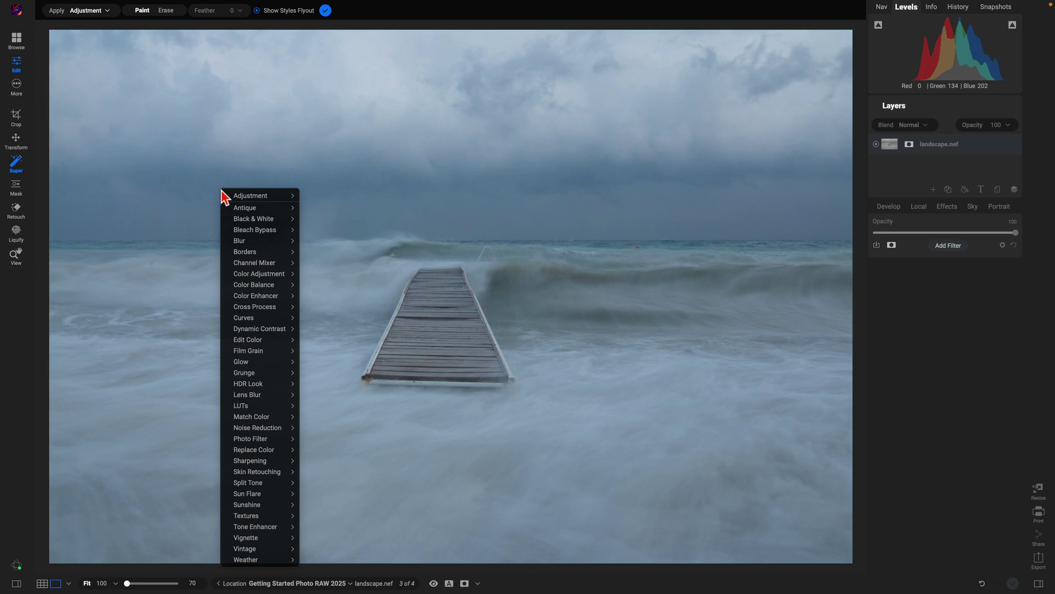
mouse_move(239, 203)
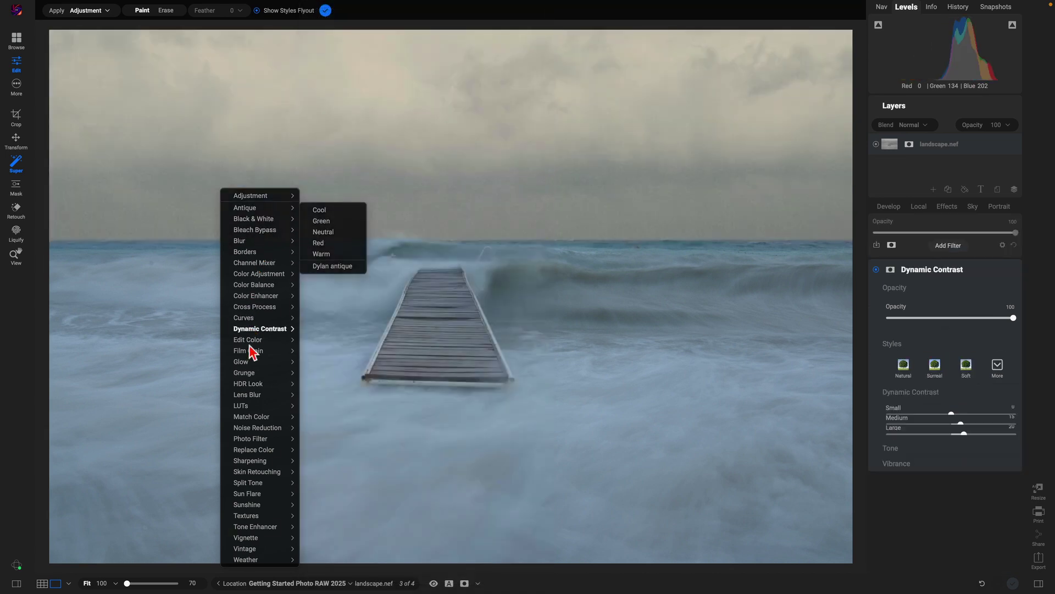
mouse_move(254, 362)
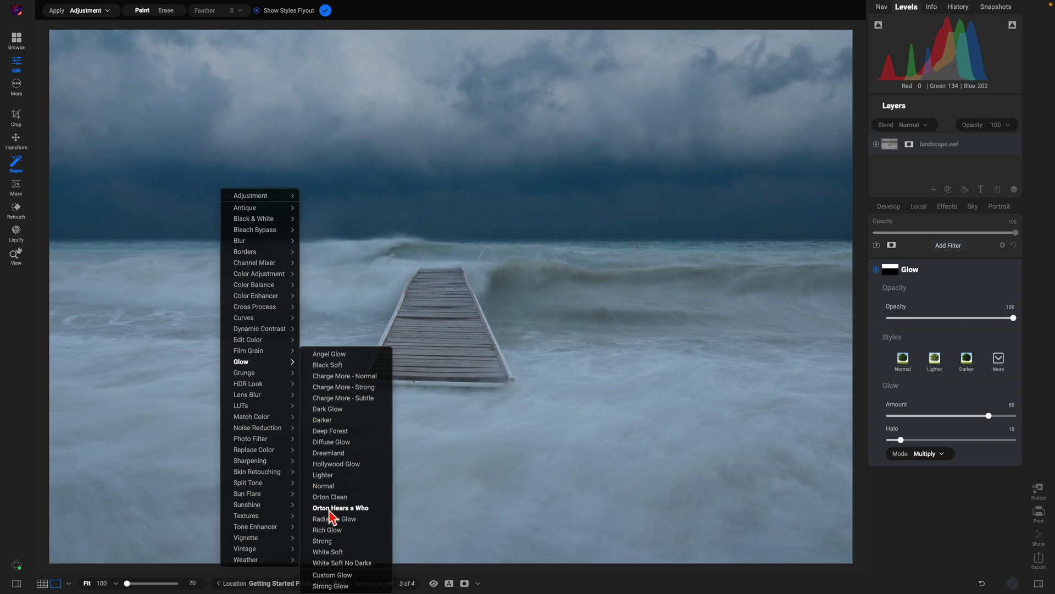
click(336, 507)
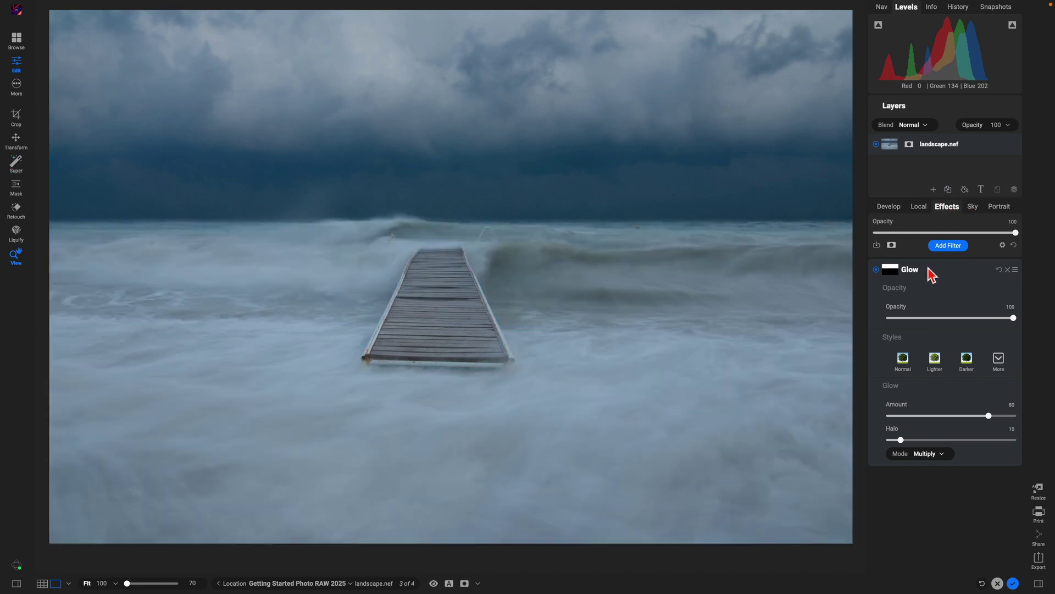
Step: Open the Glow filter's mask, examine it in mask view, and return to the normal photo view
click(892, 270)
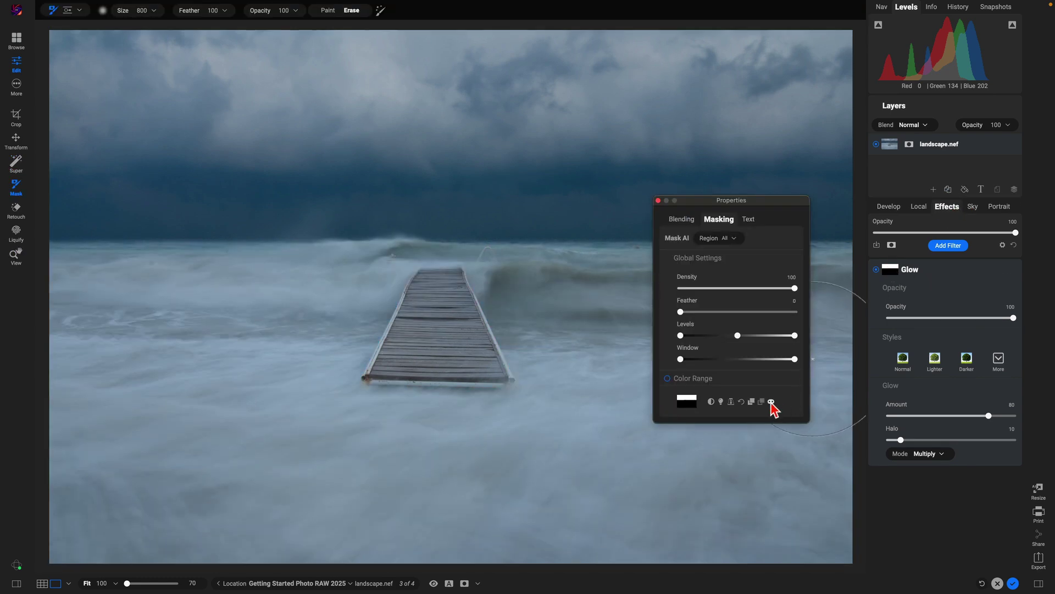
click(772, 401)
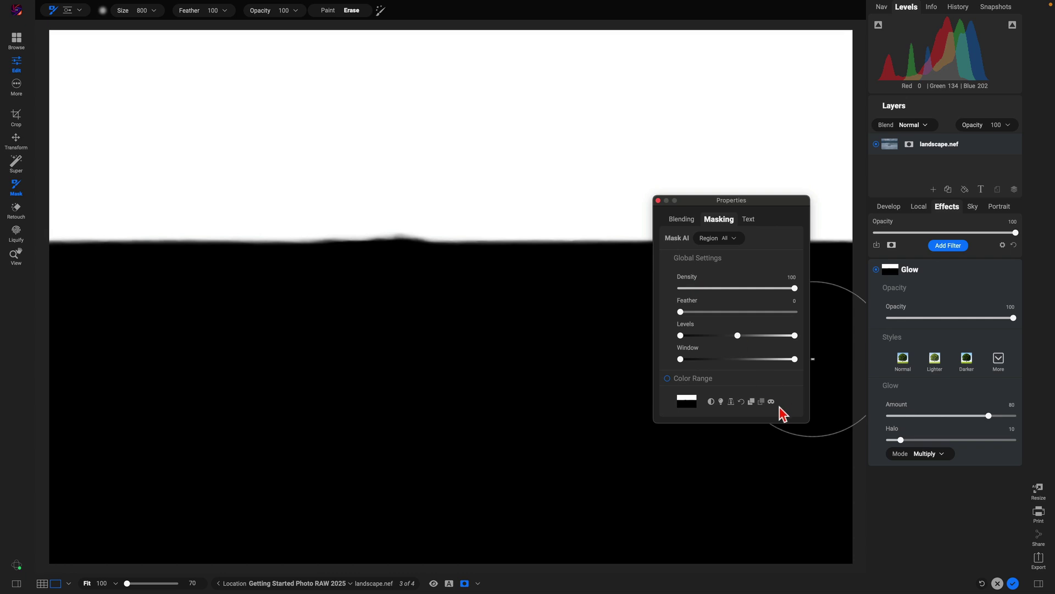
click(771, 401)
Step: Compare the photo with the Glow filter off and on, and lower the filter's opacity to 64
click(876, 270)
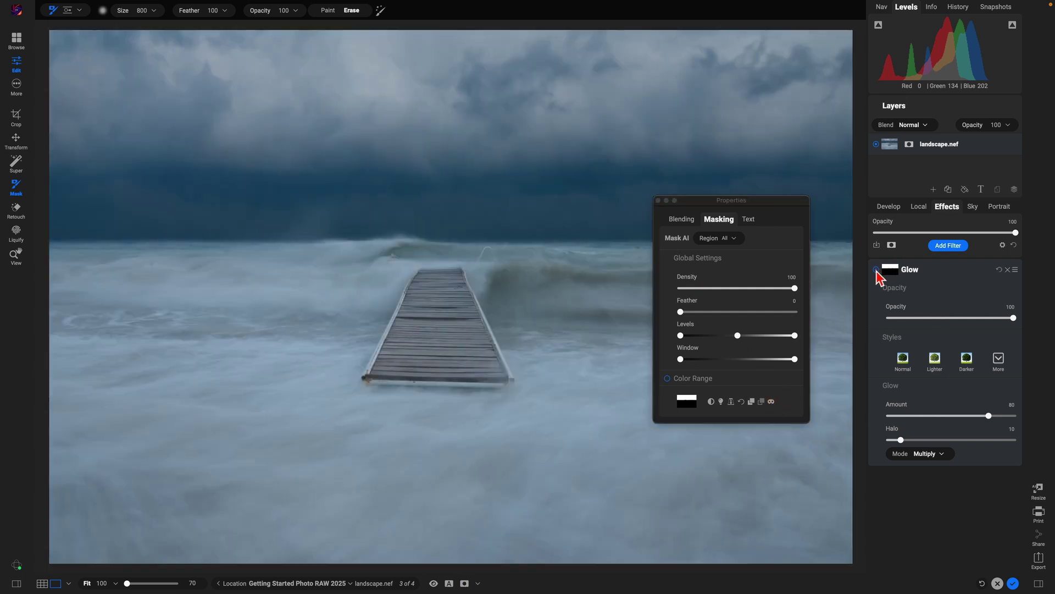
click(876, 269)
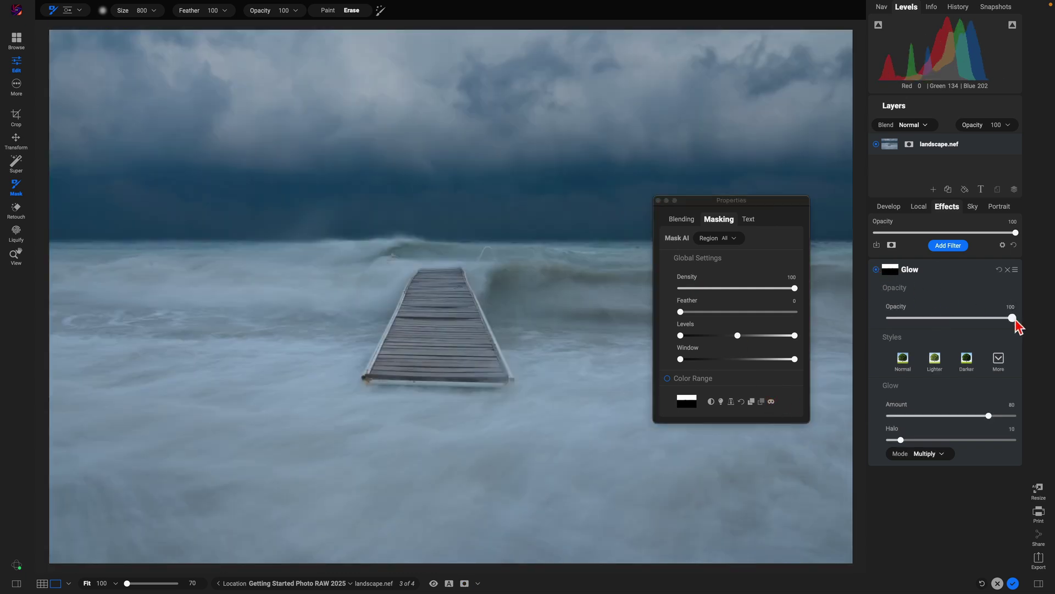
drag(1012, 317, 969, 318)
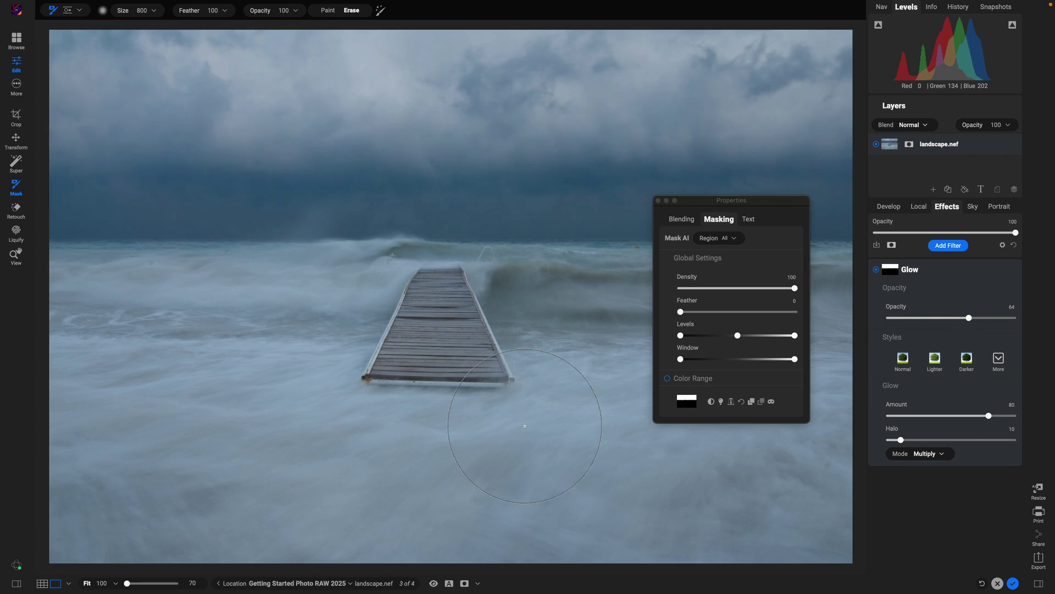
Step: Select the water with the Super Select tool and apply the Adjustment style Exposure − to it
key(w)
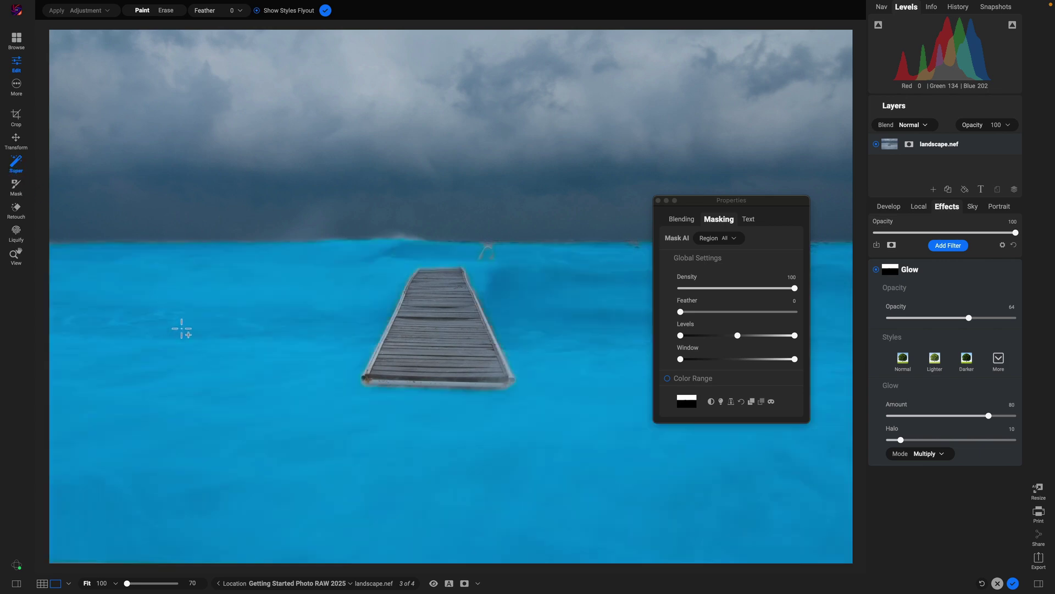
click(184, 327)
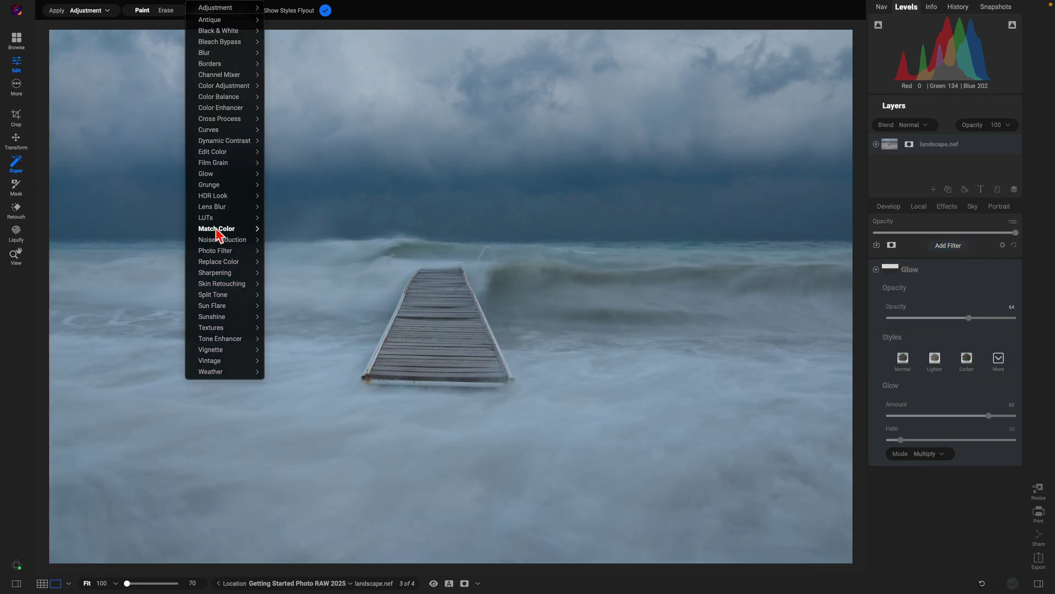
mouse_move(236, 9)
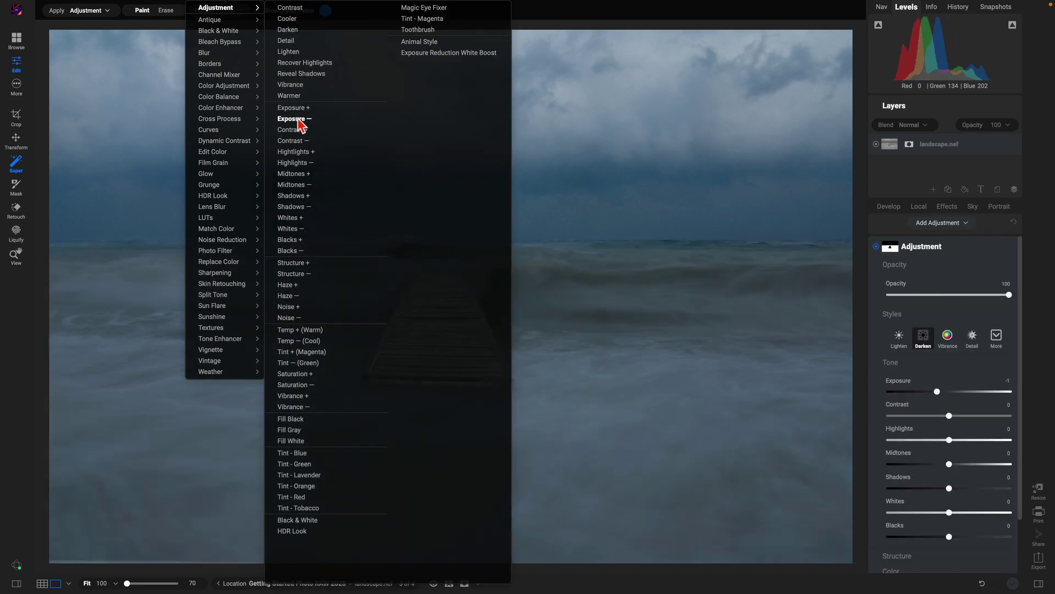
click(300, 120)
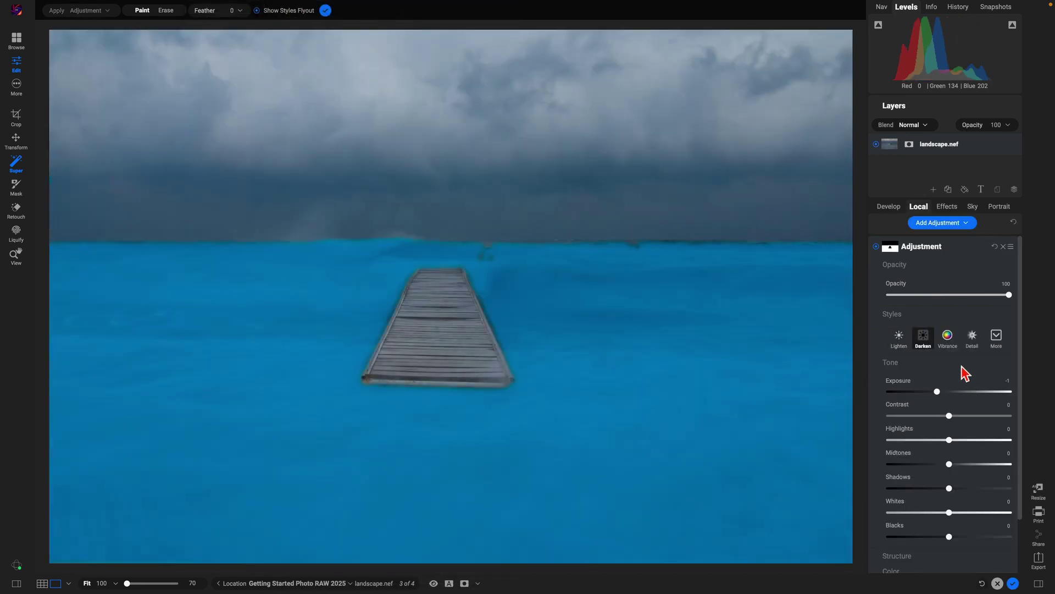
key(z)
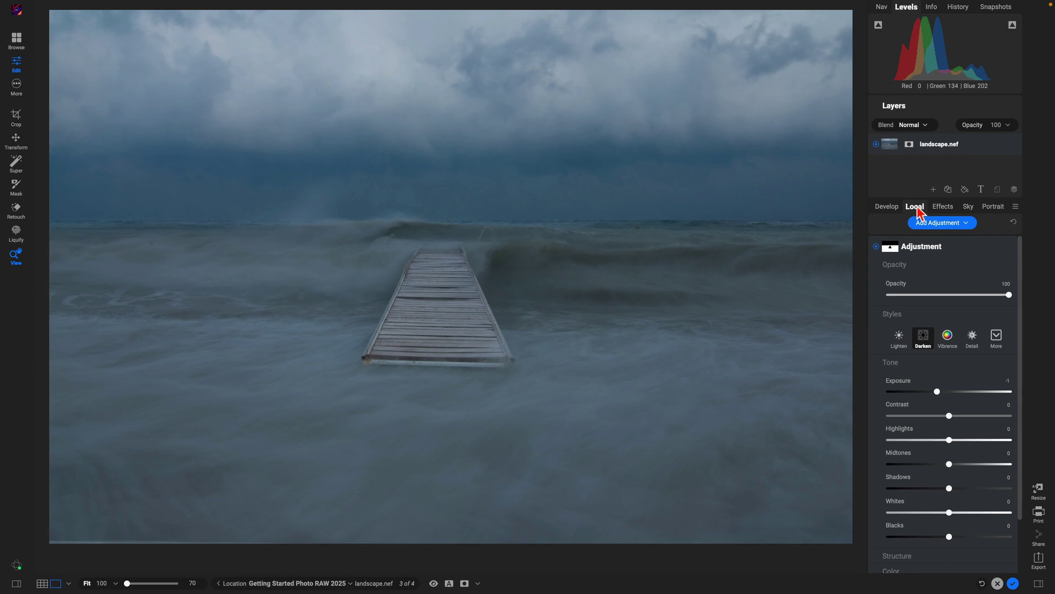
Step: Open the water adjustment's mask, examine it in mask view, and return to the normal photo view
click(891, 248)
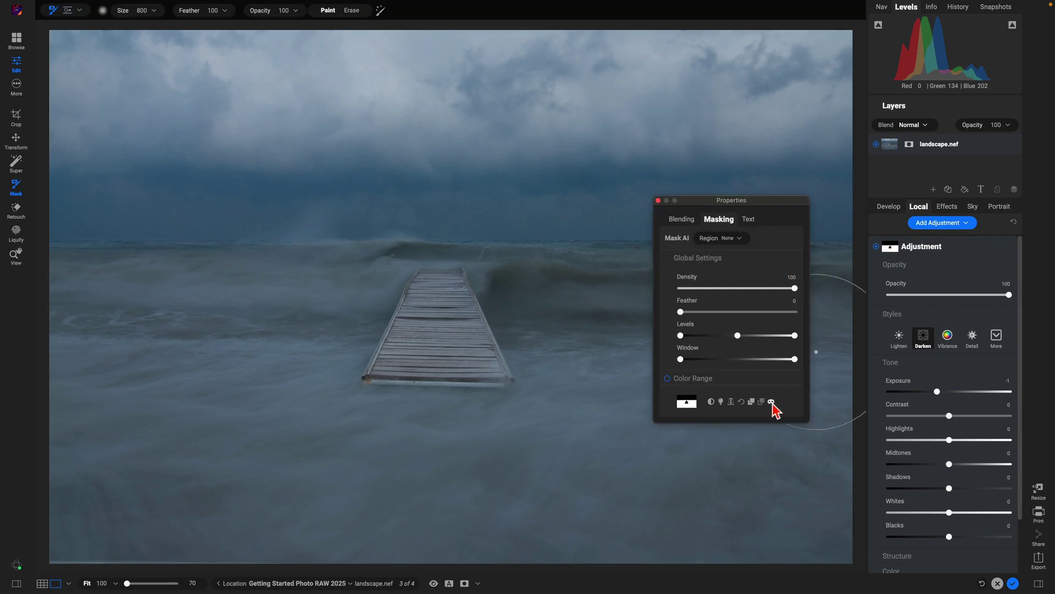
click(772, 401)
click(771, 402)
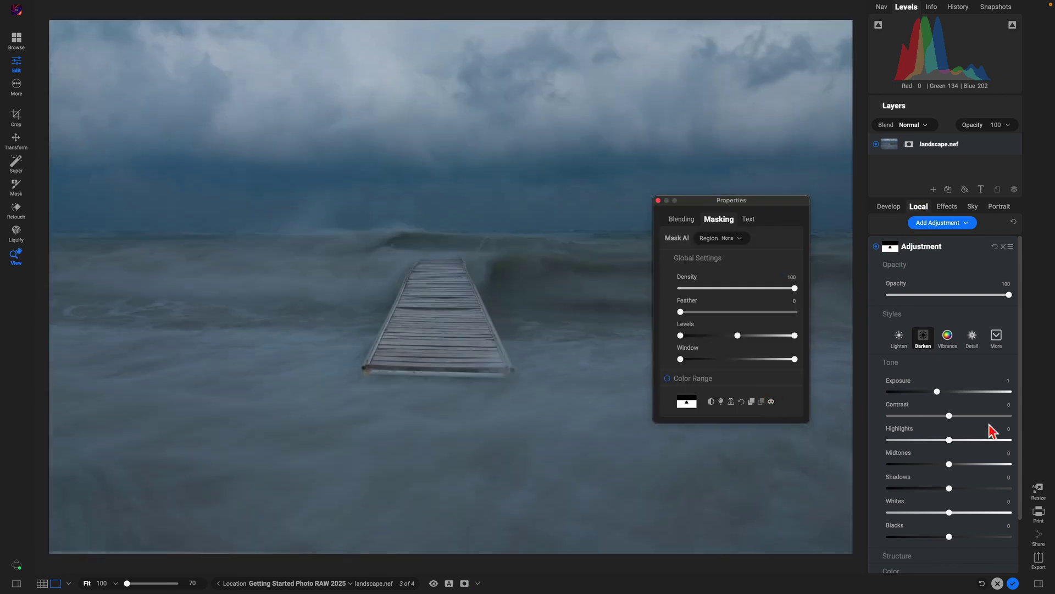
Step: Raise the water adjustment's contrast to 45 and whites to about 43, and compare the photo with it off and on
drag(950, 416, 977, 416)
drag(950, 513, 976, 512)
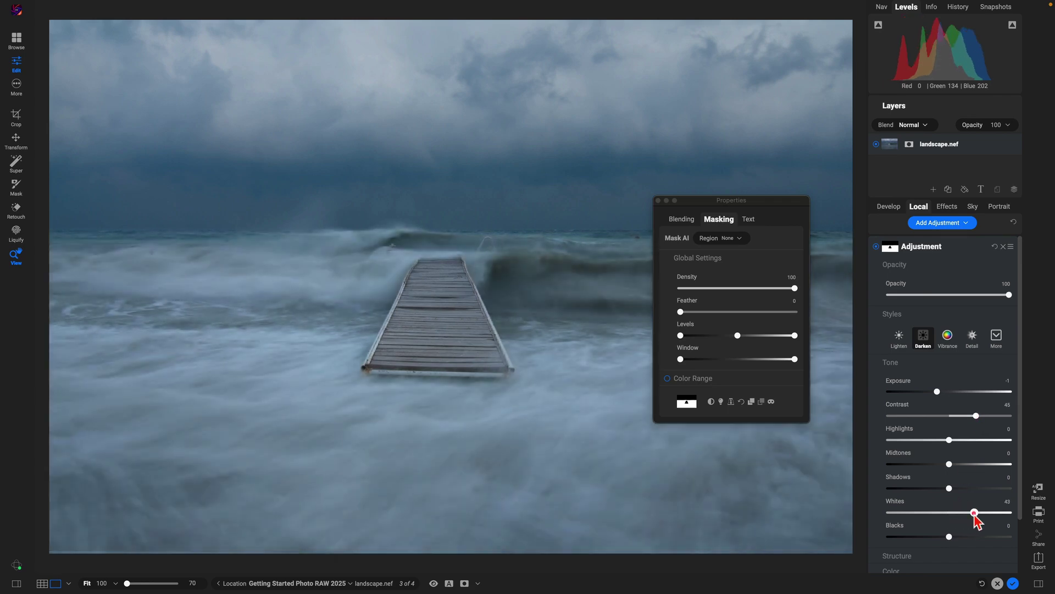
click(876, 247)
click(876, 246)
click(876, 246)
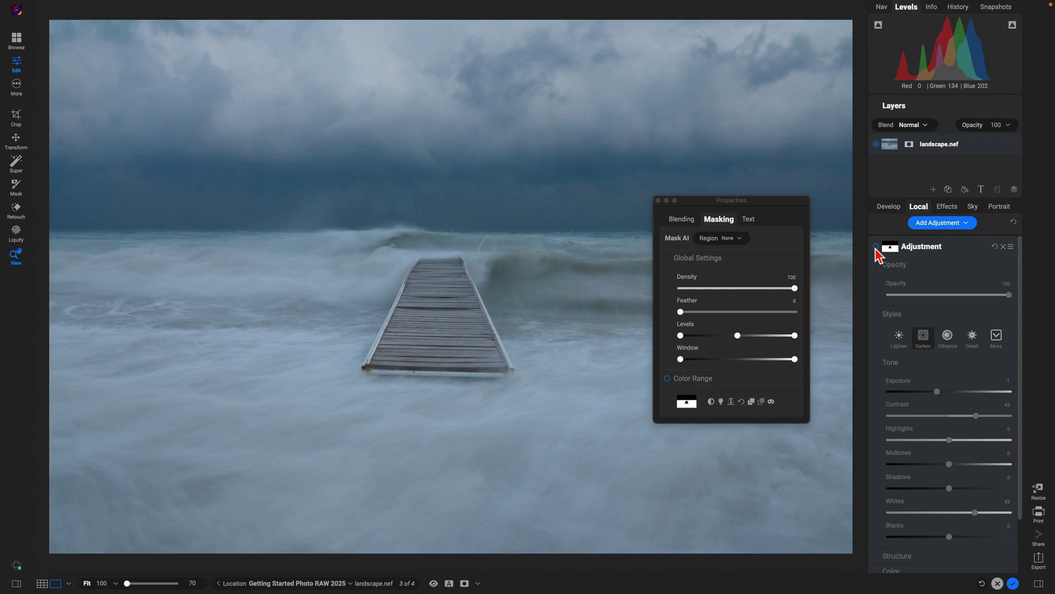
click(876, 246)
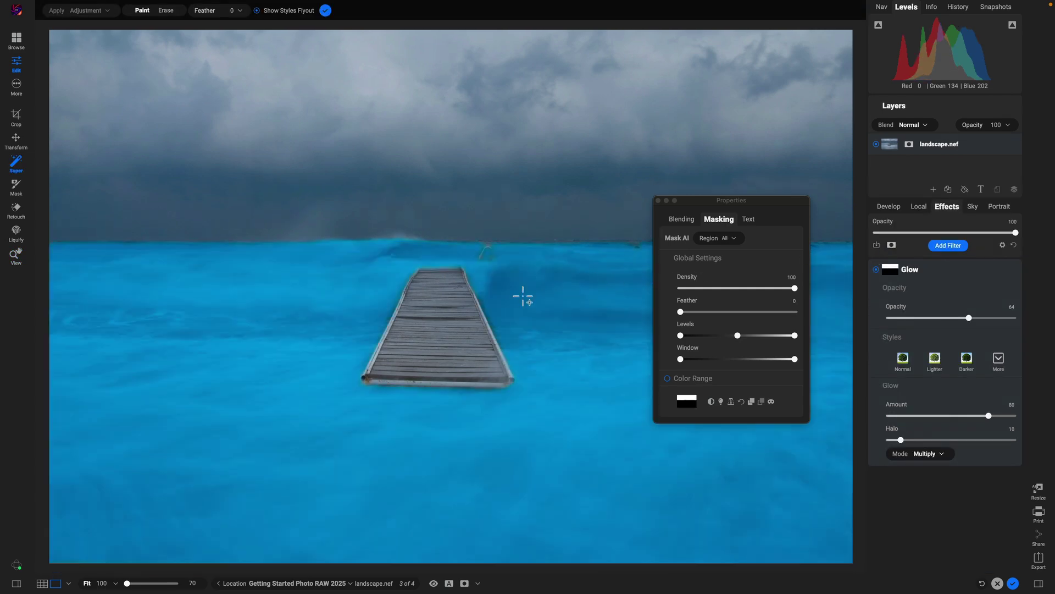
Step: Select the dock with the Super Select tool and apply the Dynamic Contrast style Surreal to it
click(421, 315)
click(420, 343)
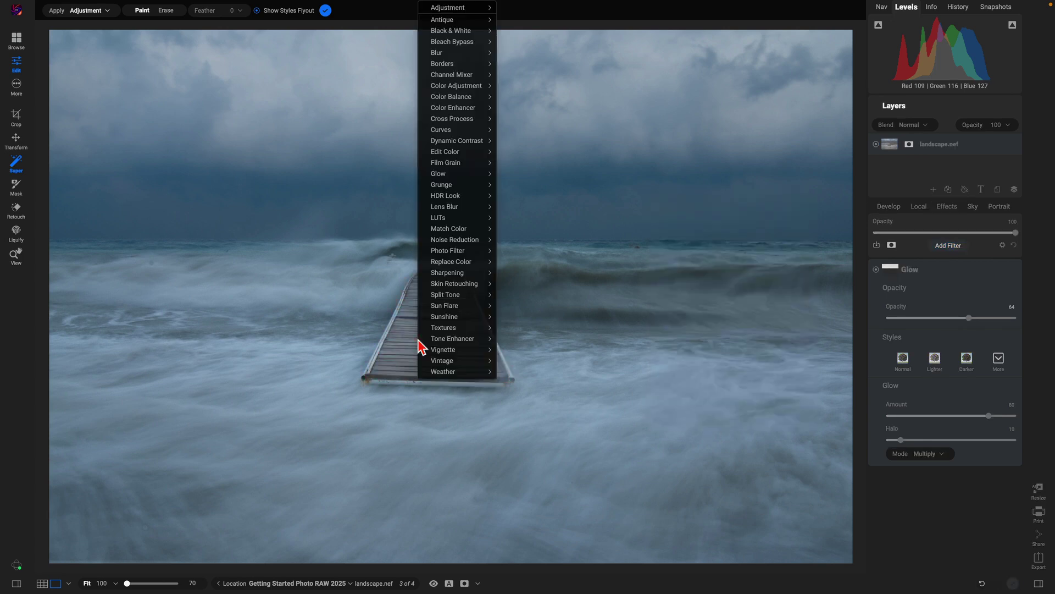
mouse_move(458, 140)
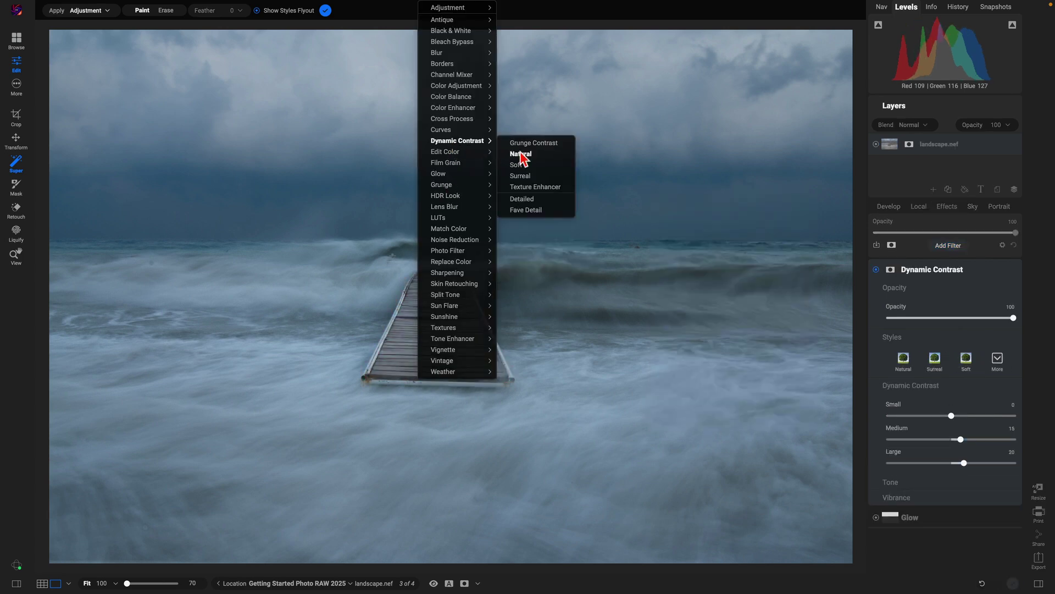
click(520, 176)
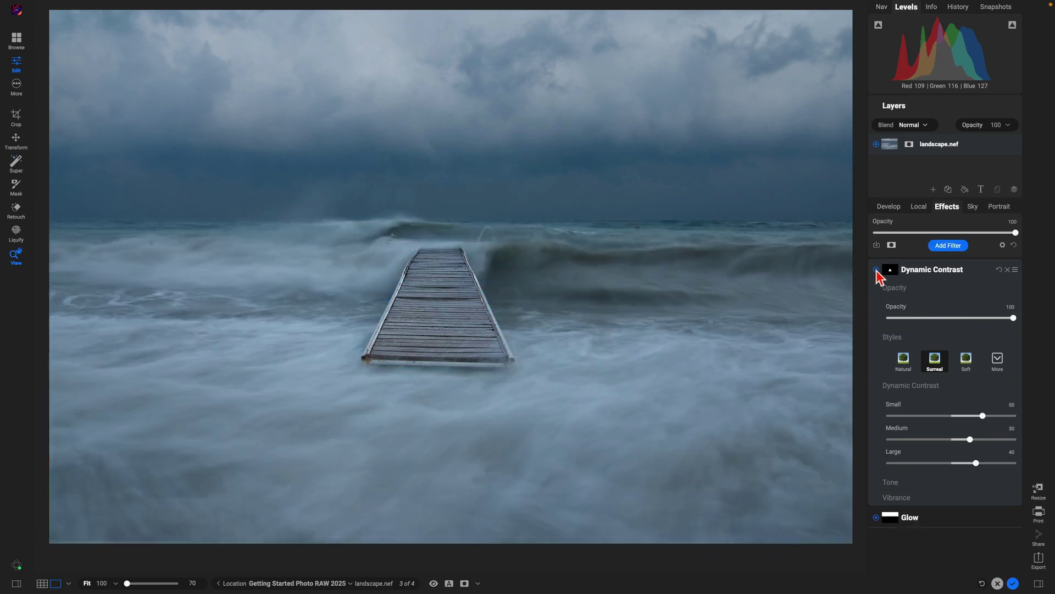
Step: Compare the dock with the Dynamic Contrast filter off and on
click(876, 269)
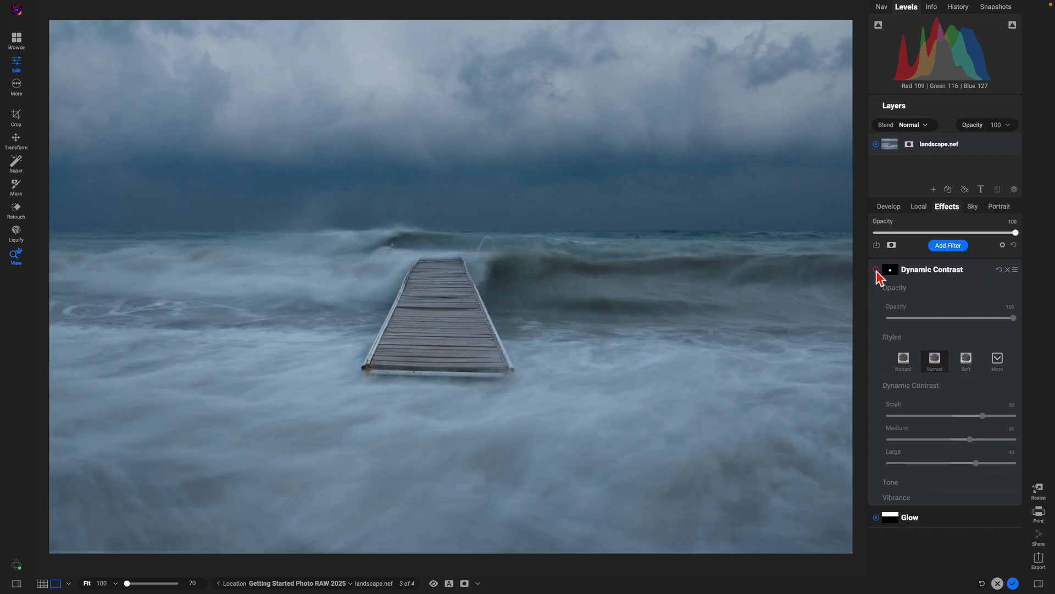
click(876, 269)
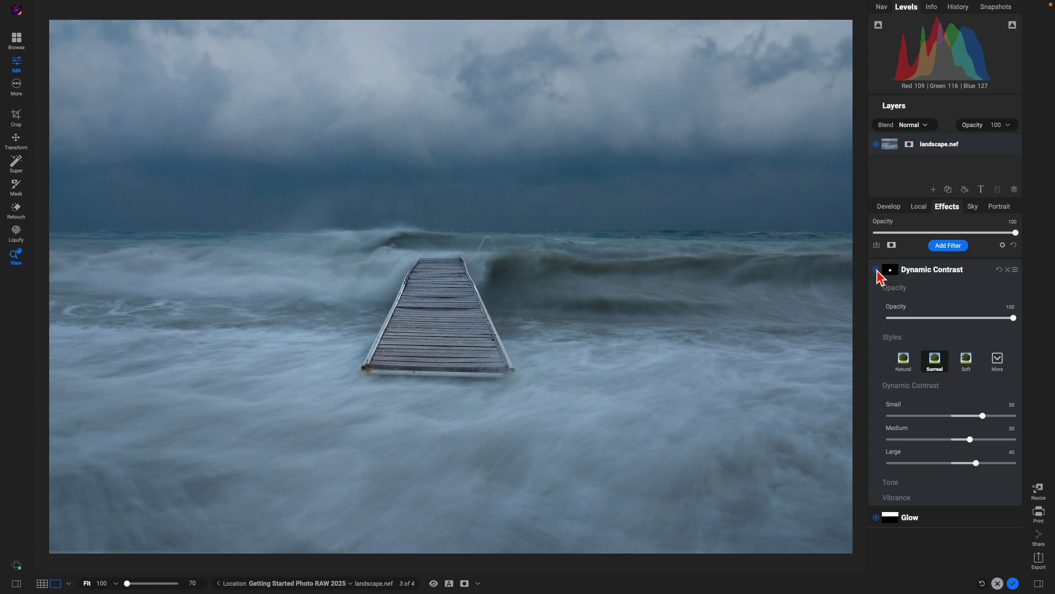
click(877, 269)
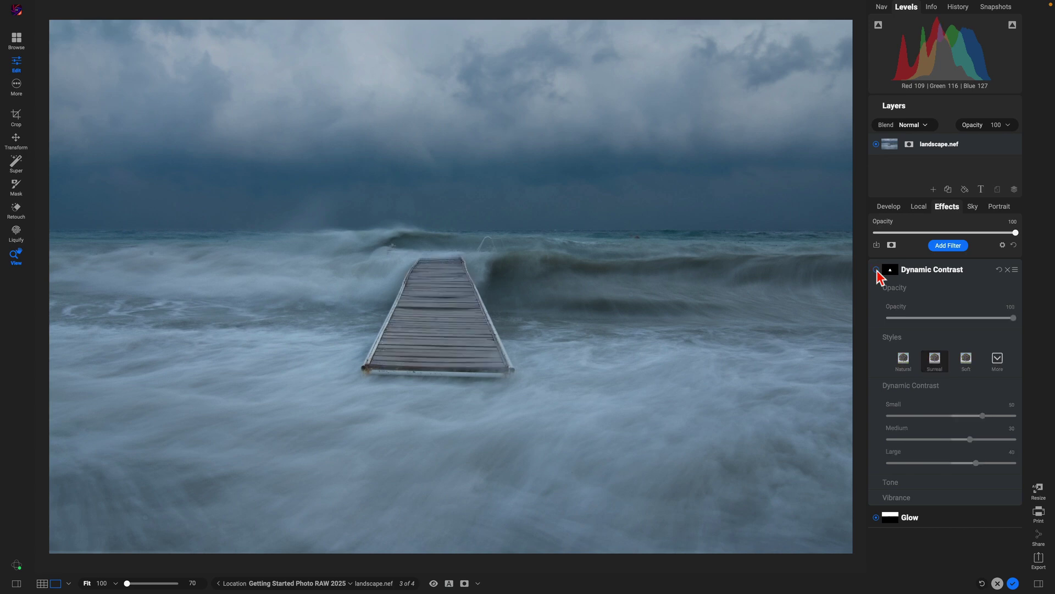
click(876, 269)
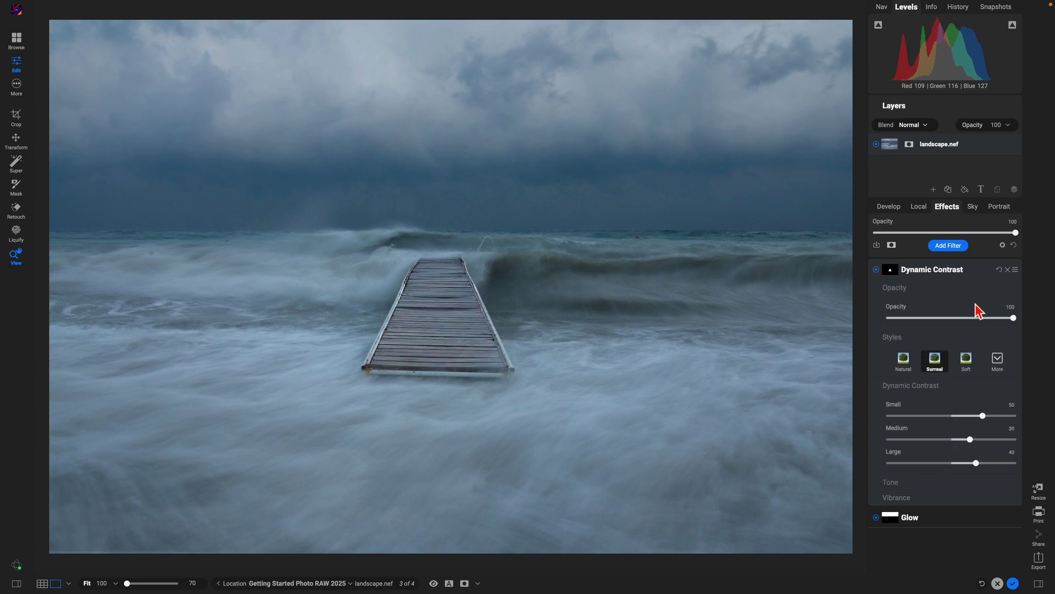
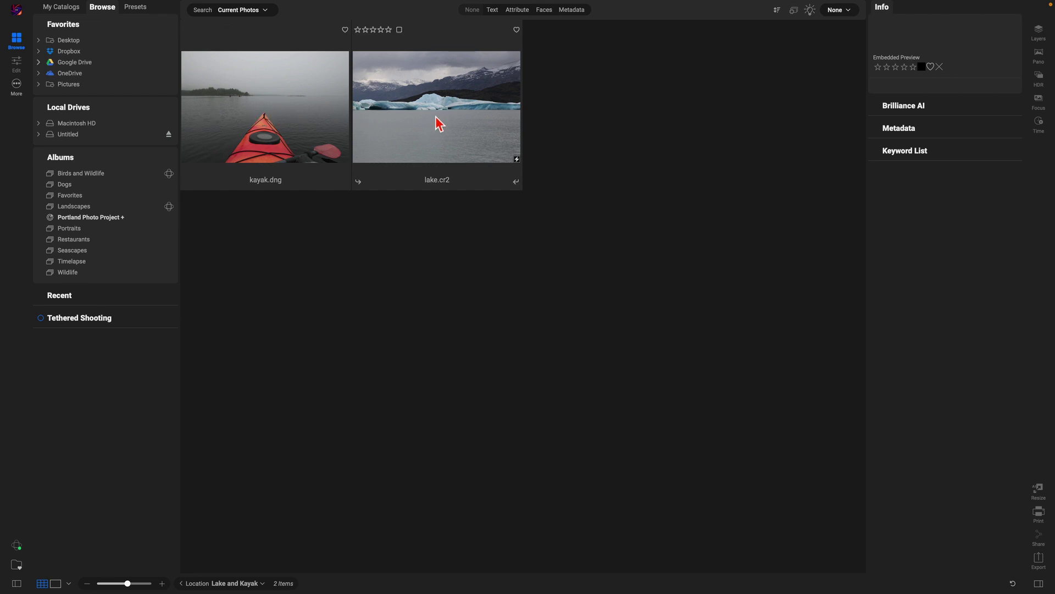
Step: Combine the photos lake.cr2 and kayak.dng as a layer stack in a new photo
click(456, 121)
shift+click(287, 117)
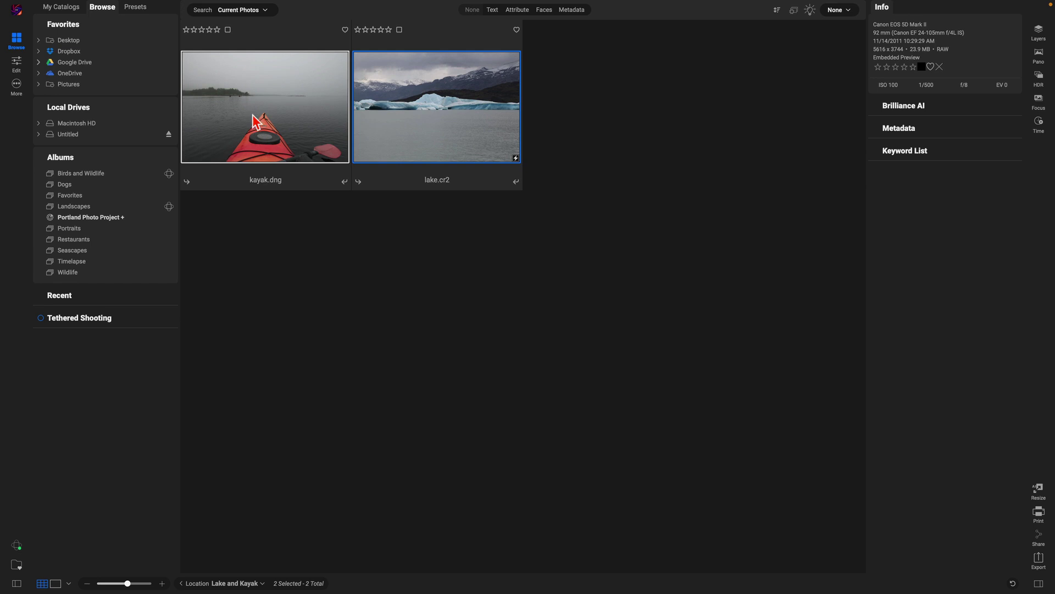
click(1039, 33)
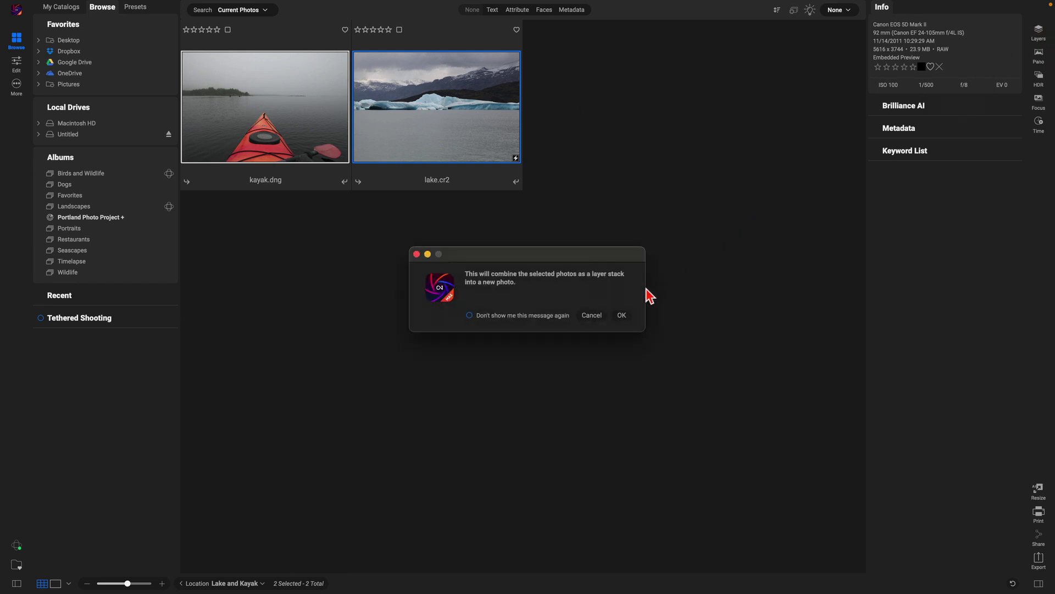
click(622, 315)
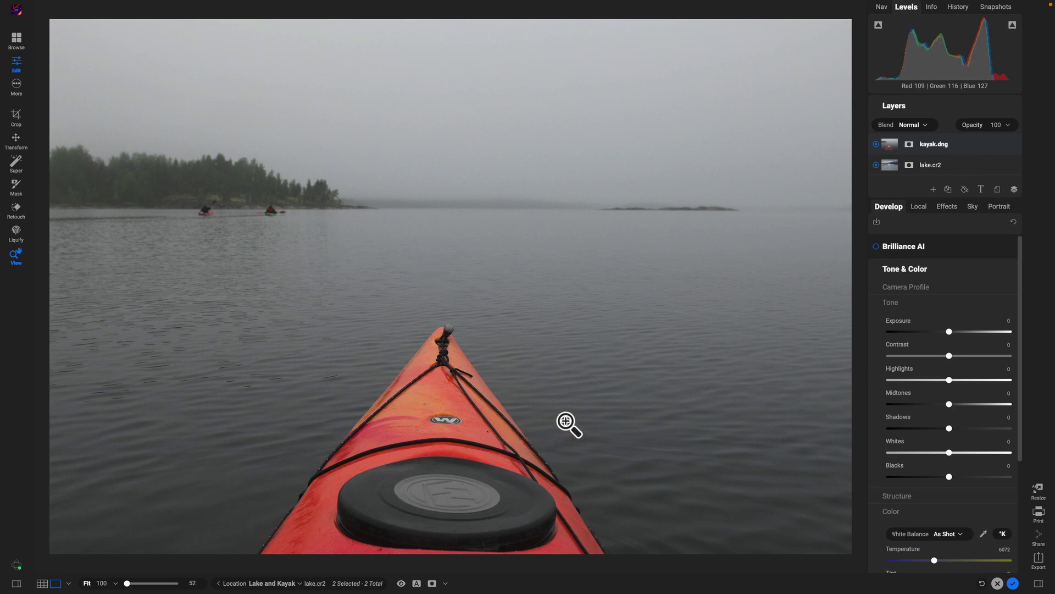
Step: Scale the kayak.dng layer to fit the canvas with the Transform tool, and compare the image with that layer hidden and shown
key(v)
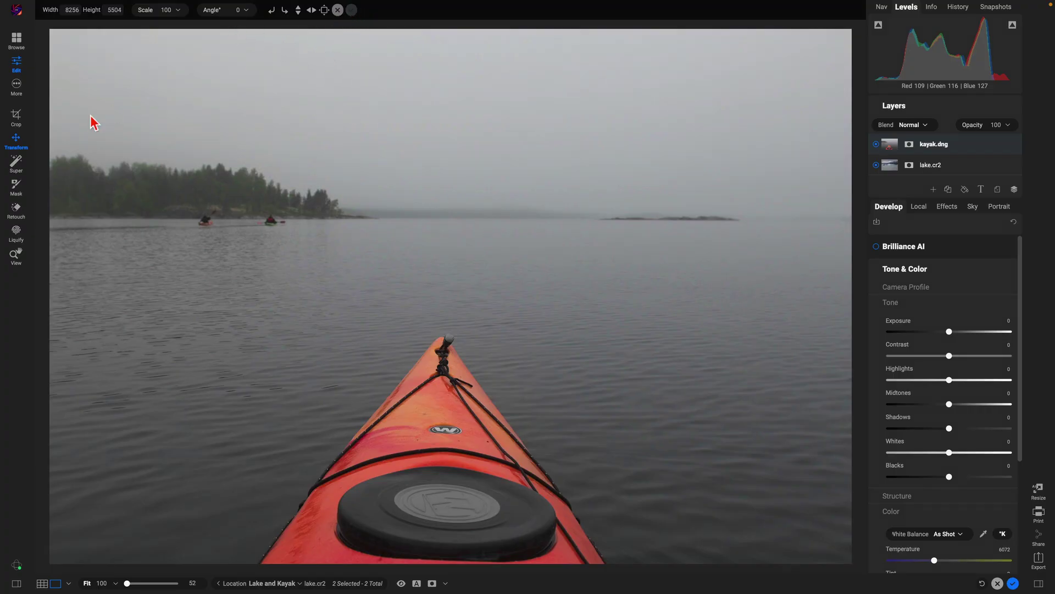
click(324, 14)
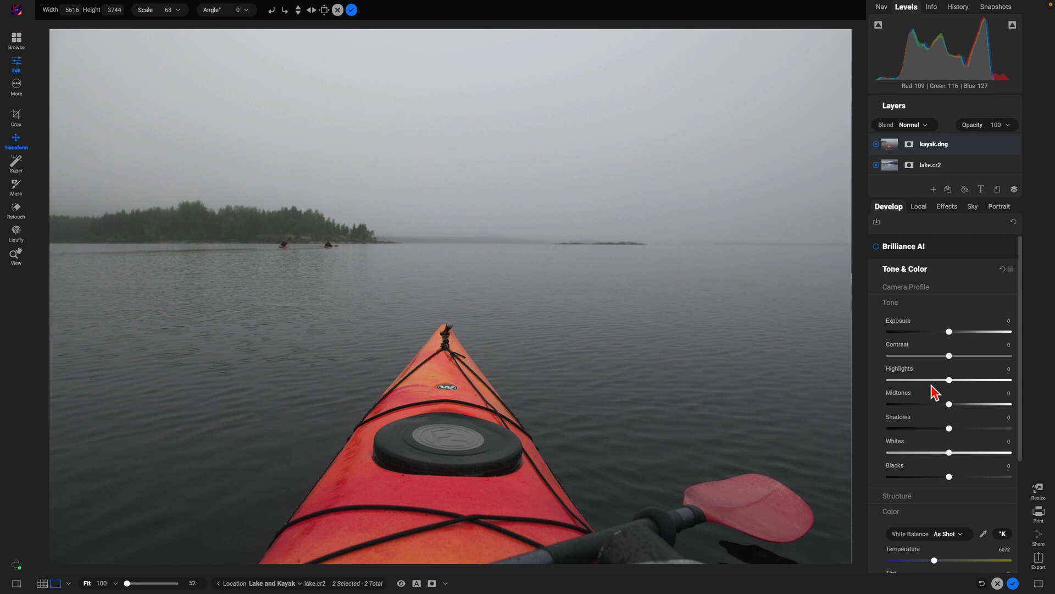
click(877, 145)
click(876, 145)
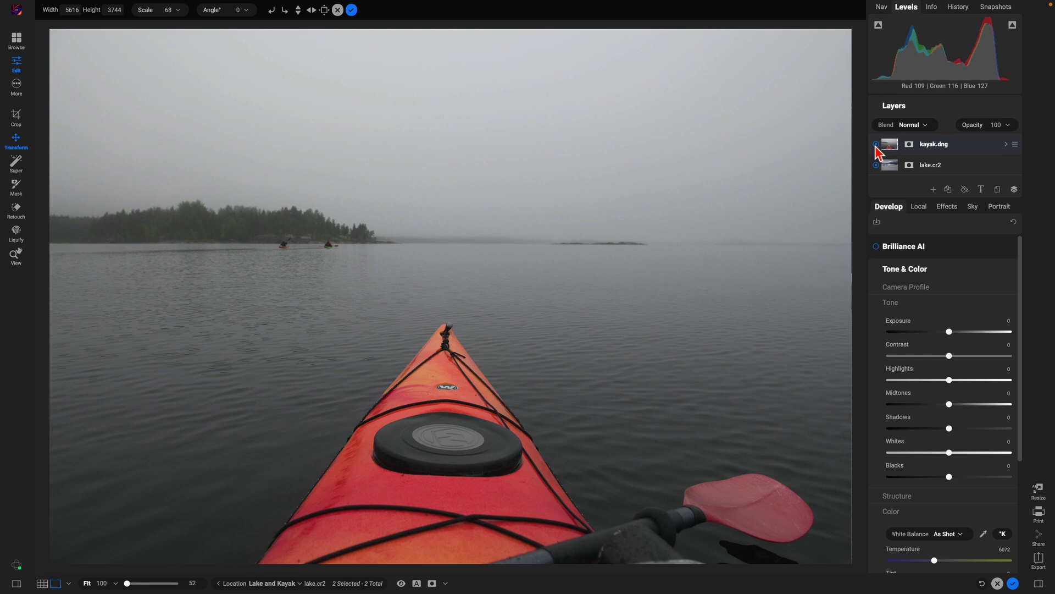
Step: Mask out the upper part of the kayak.dng layer with a Linear Top gradient masking bug, tightening its feather and placing it along the iceberg waterline
click(909, 145)
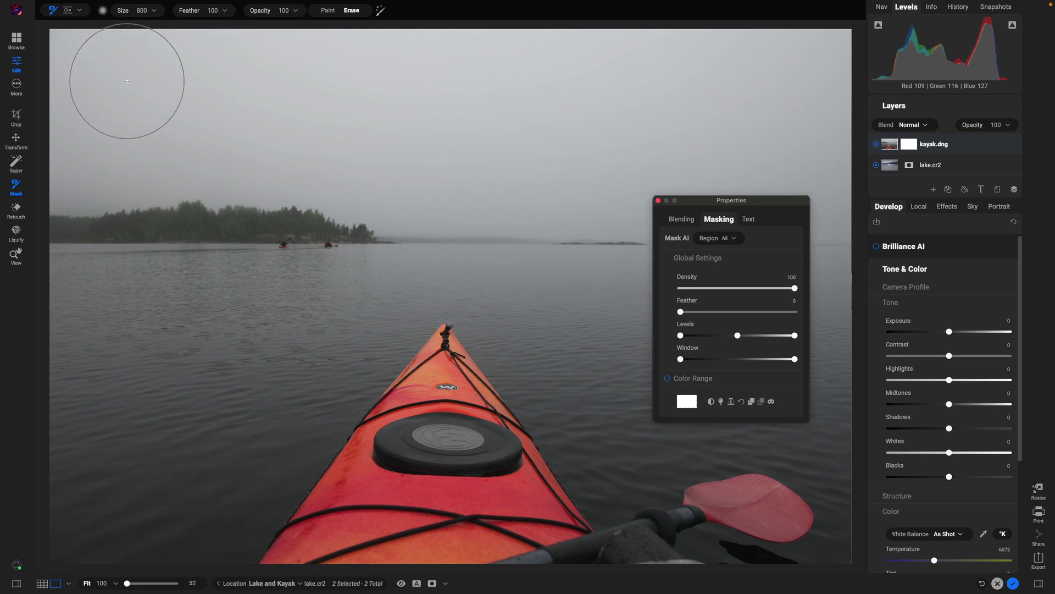
key(m)
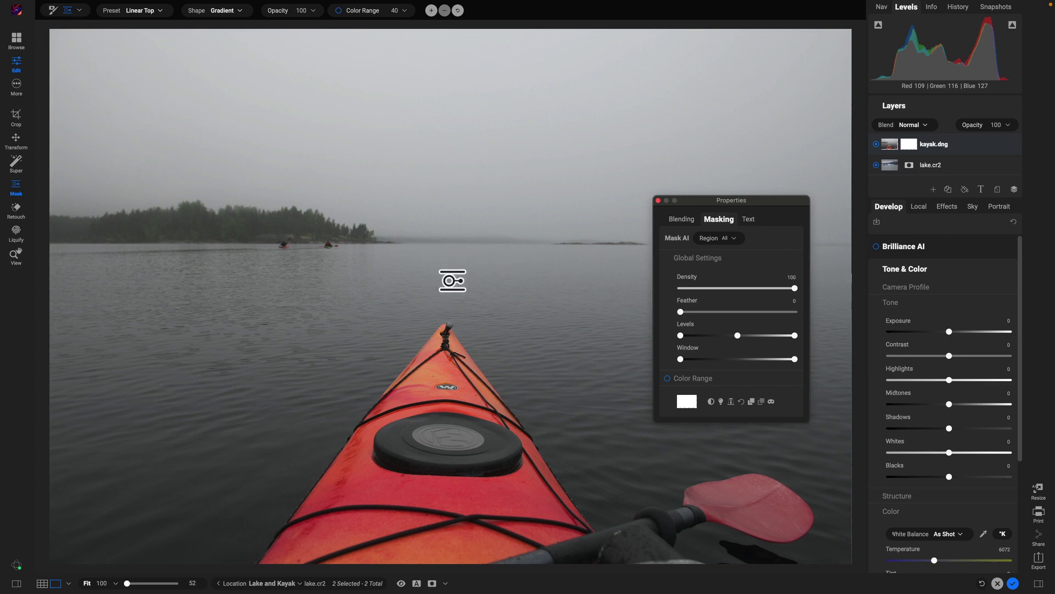
click(453, 281)
drag(454, 285, 436, 316)
drag(438, 259, 439, 304)
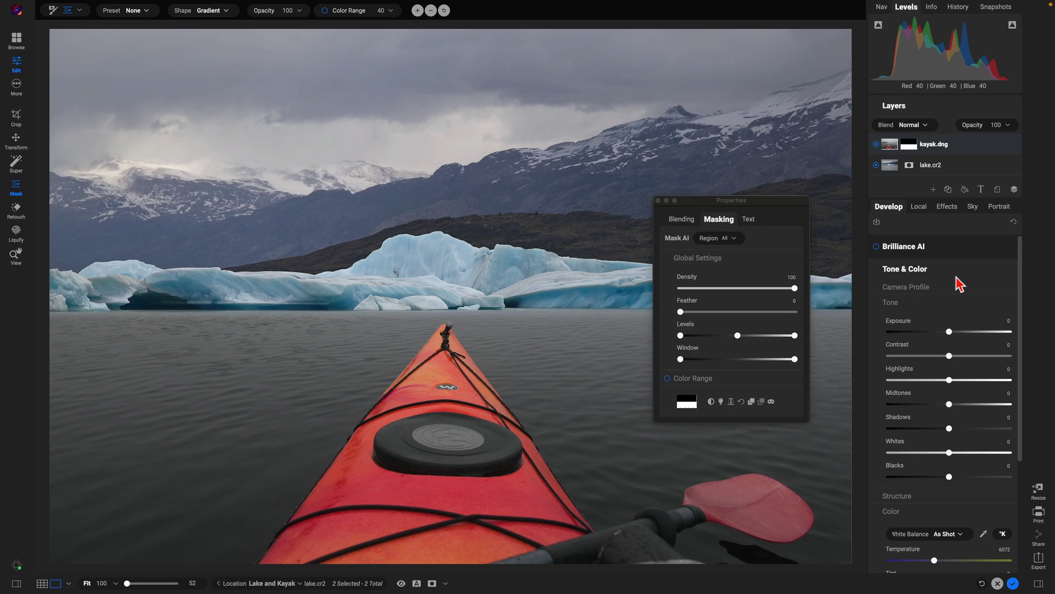
Step: Close the mask properties and compare the composite with the kayak.dng layer hidden and shown
click(658, 201)
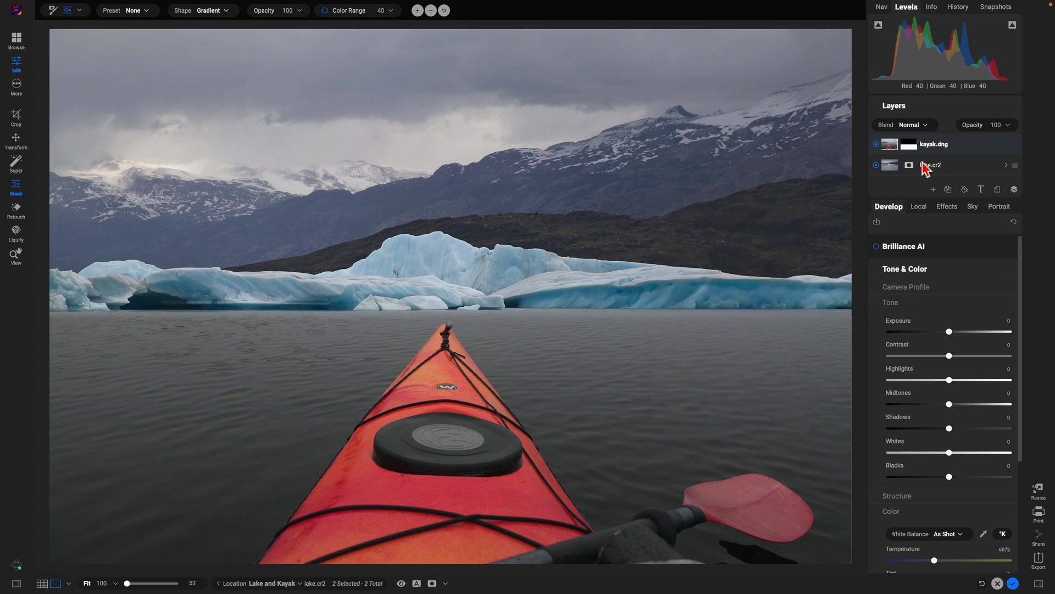
click(876, 144)
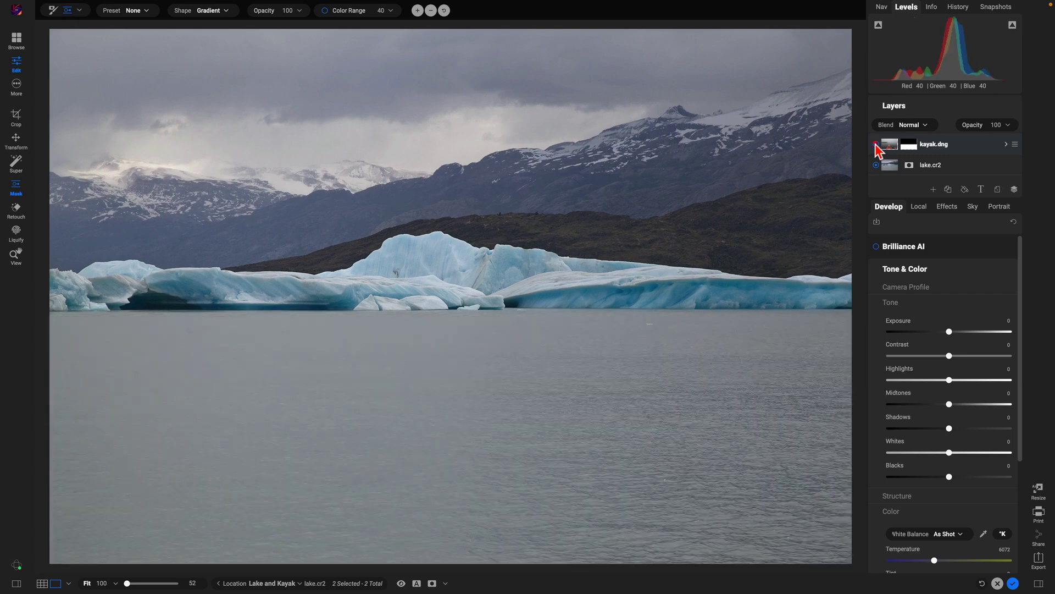
click(876, 144)
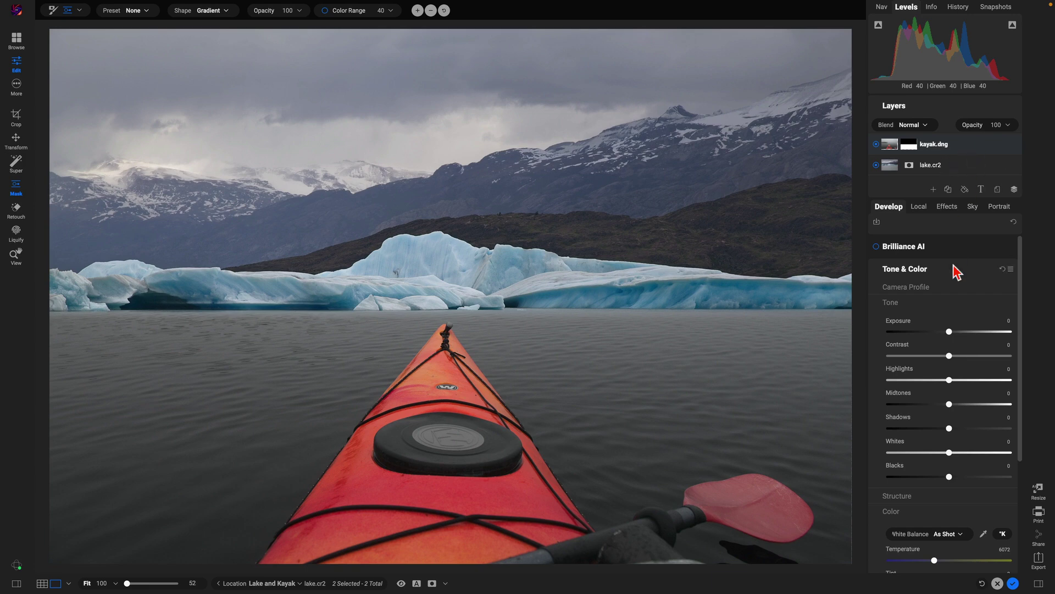
Step: Set the kayak.dng layer's midtones to 56, contrast to 18 and temperature to 5663, and compare the image with the preview off and on
drag(949, 405, 983, 405)
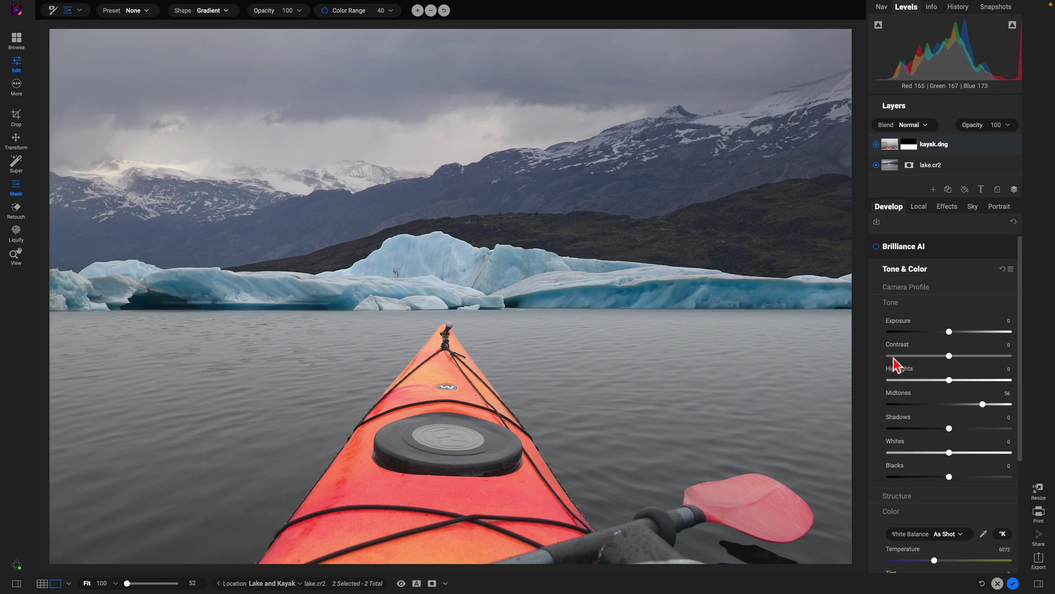
drag(950, 356, 960, 357)
scroll(934, 377, down, 5)
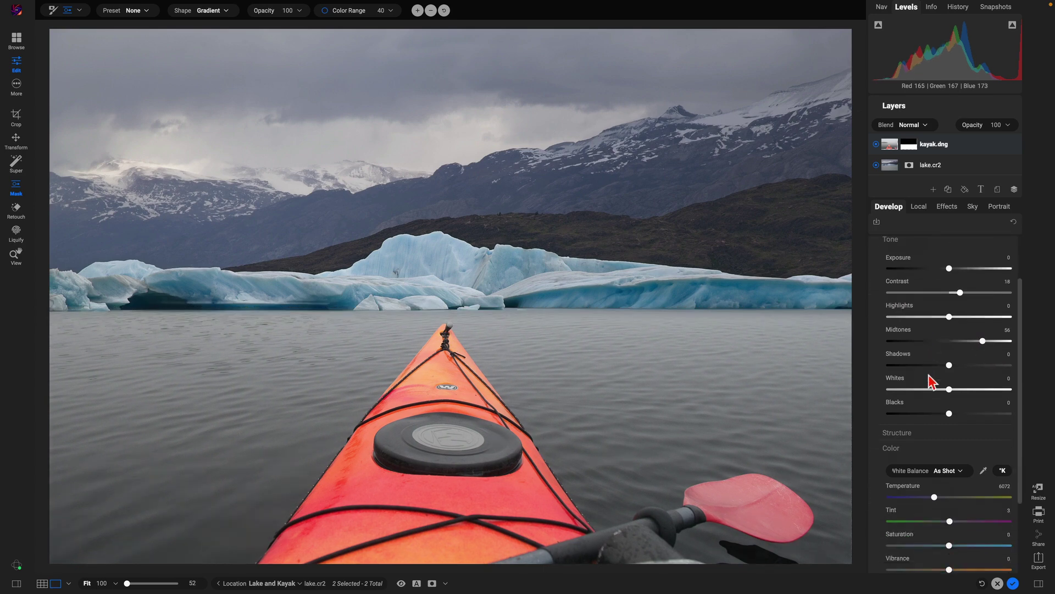
drag(934, 412, 928, 412)
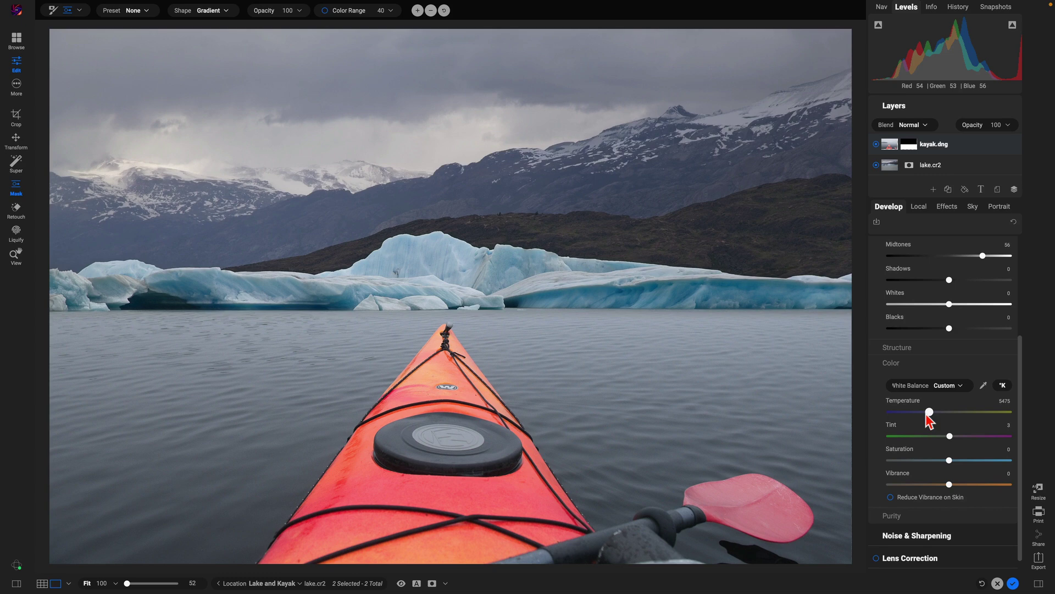
drag(928, 412, 931, 413)
key(ctrl+p)
key(ctrl+p)
key(ctrl+p)
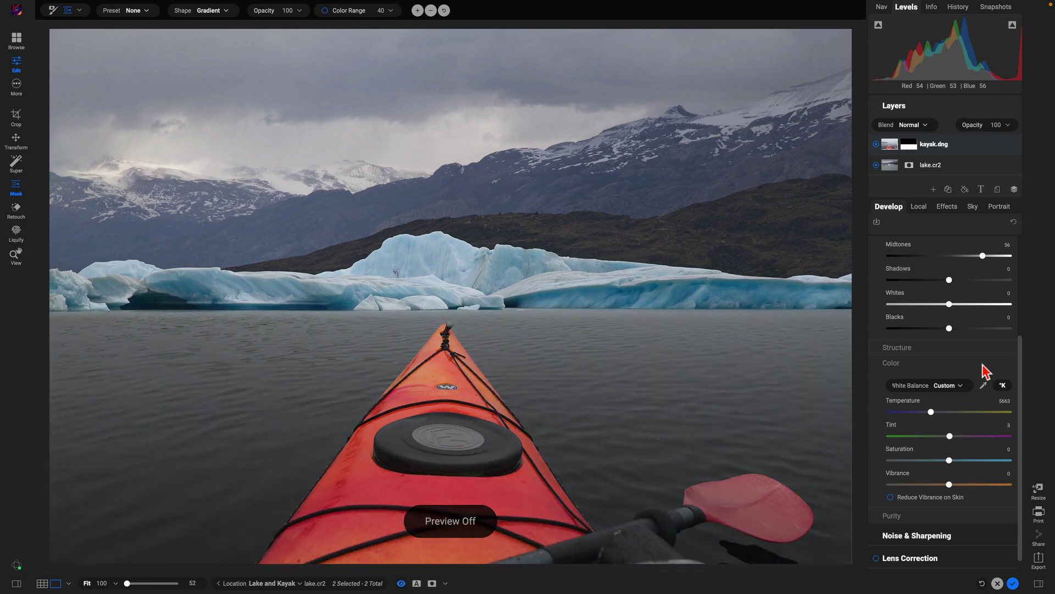
key(ctrl+p)
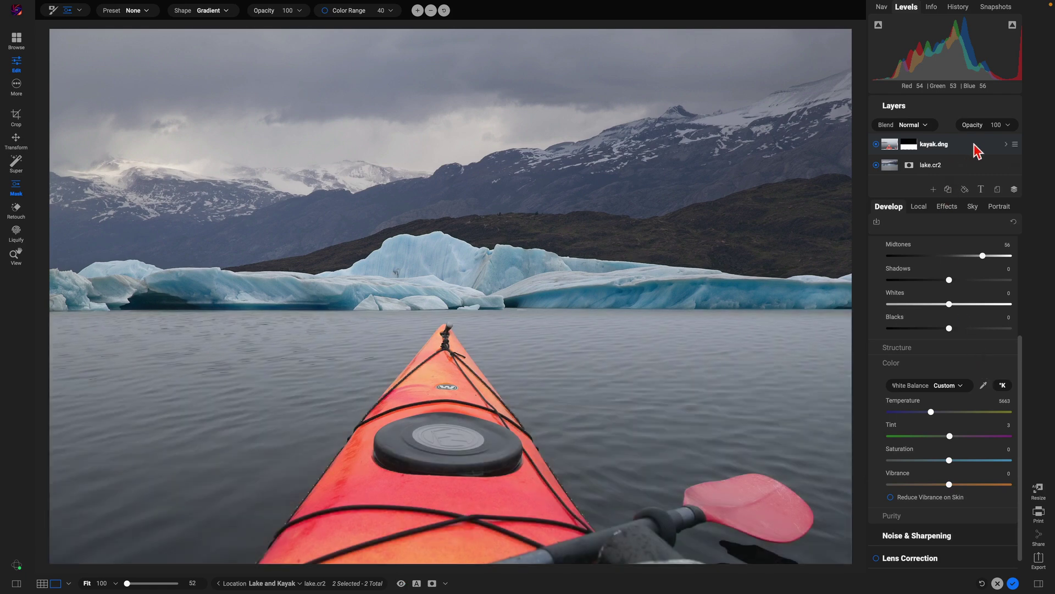
Step: Enlarge the layer list and create a new stamped layer above the kayak.dng layer
drag(944, 200, 945, 250)
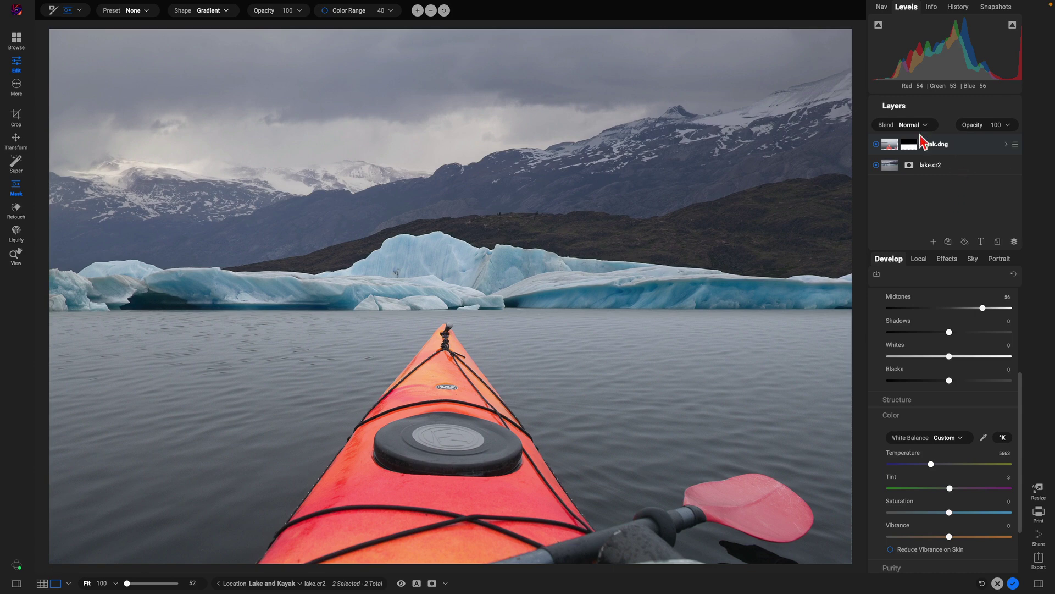
right_click(955, 147)
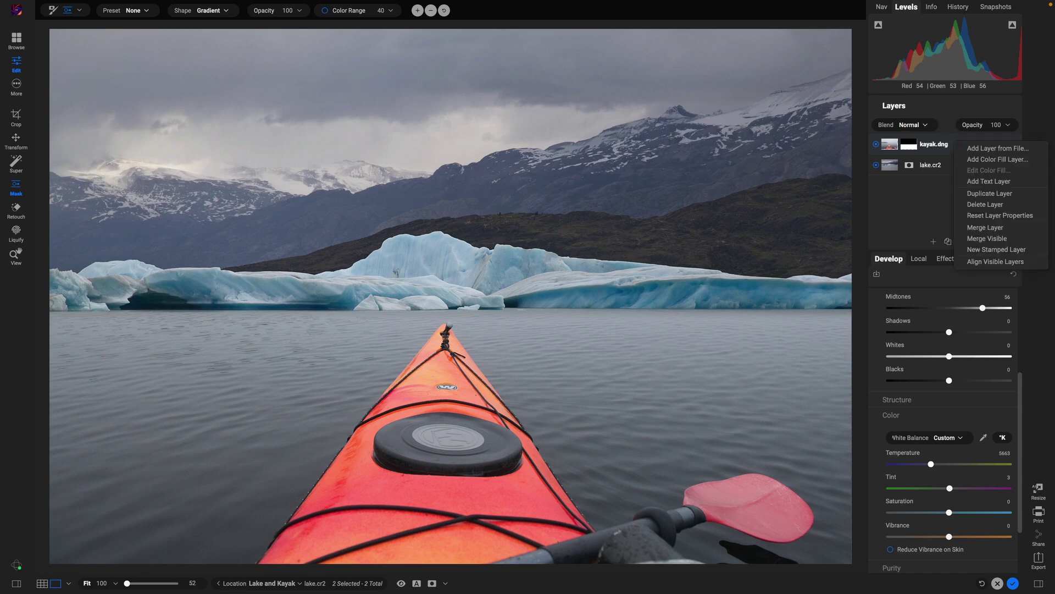
click(989, 251)
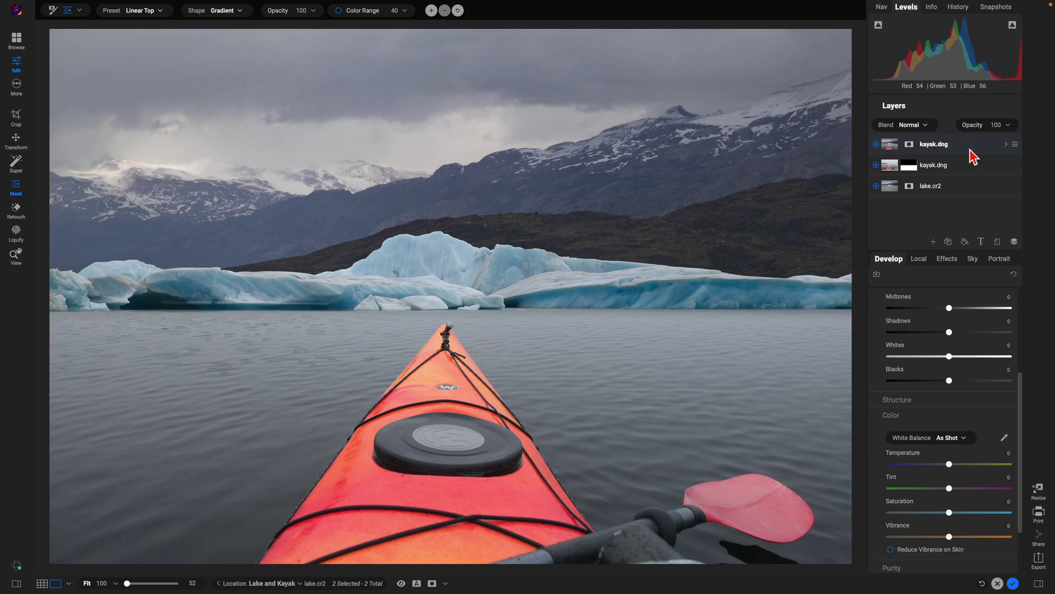
Step: Add a LUTs filter with the Iced style to the stamped layer, and compare the image with the filter off and on
click(946, 258)
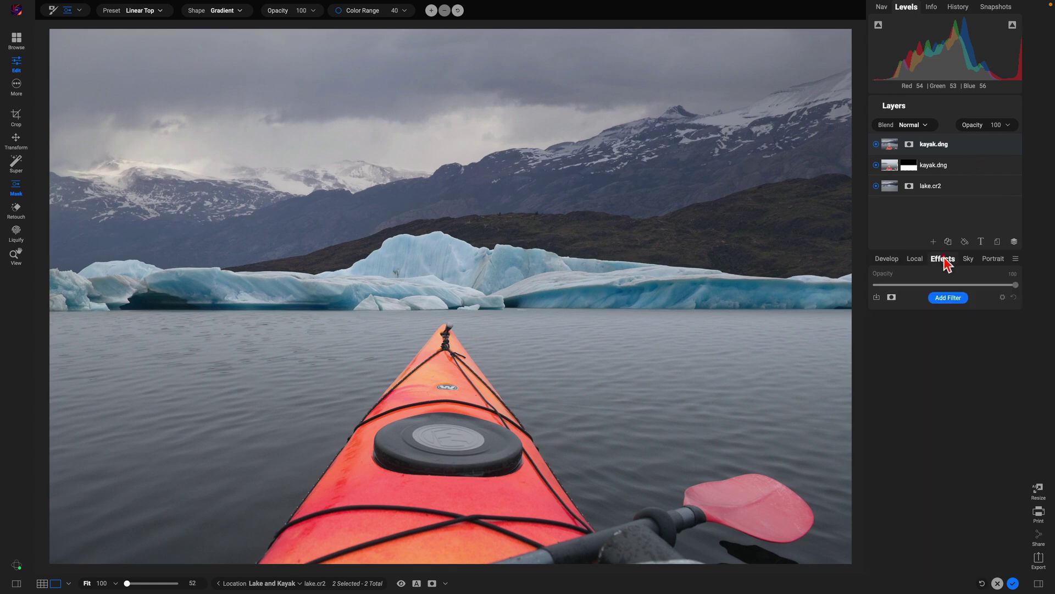
click(947, 297)
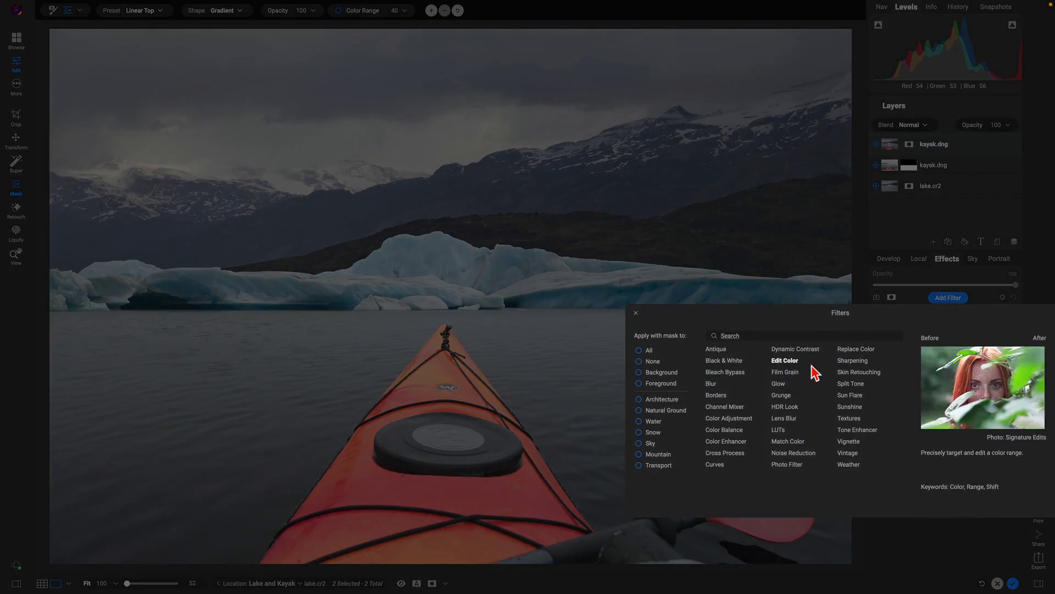
click(783, 429)
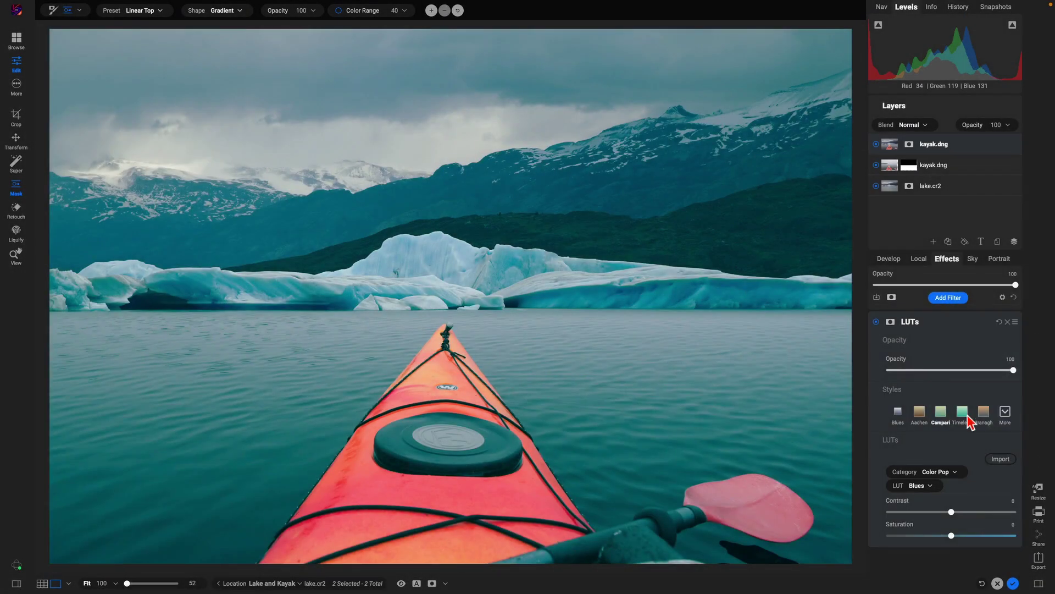
click(1001, 419)
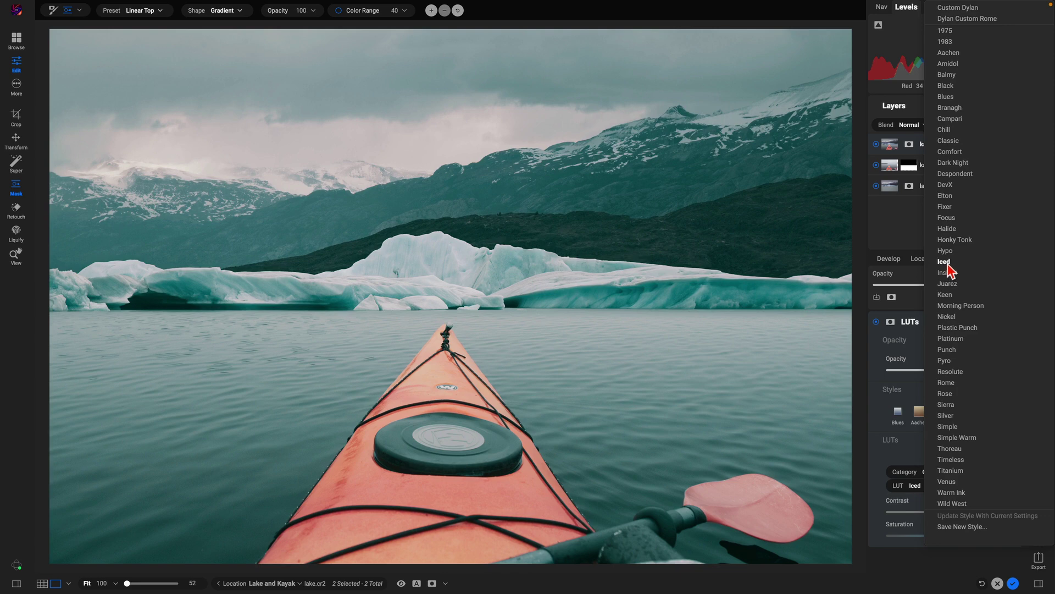
click(947, 262)
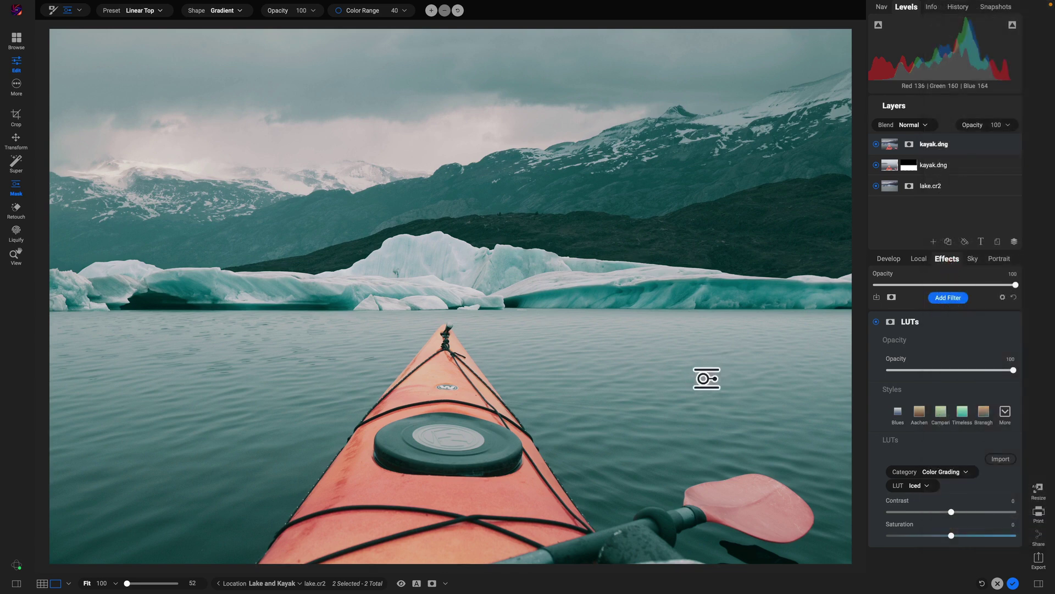
click(877, 322)
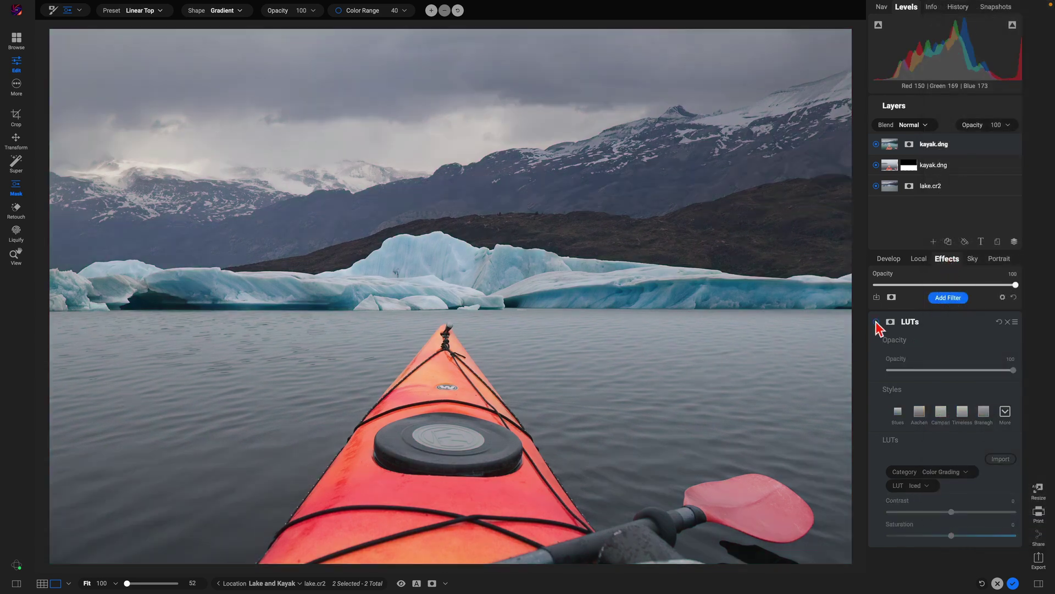
click(877, 323)
Step: Rename the stamped layer Composite, and hide both it and the masked kayak.dng layer to view the lake.cr2 layer alone
double_click(939, 145)
text(Composite)
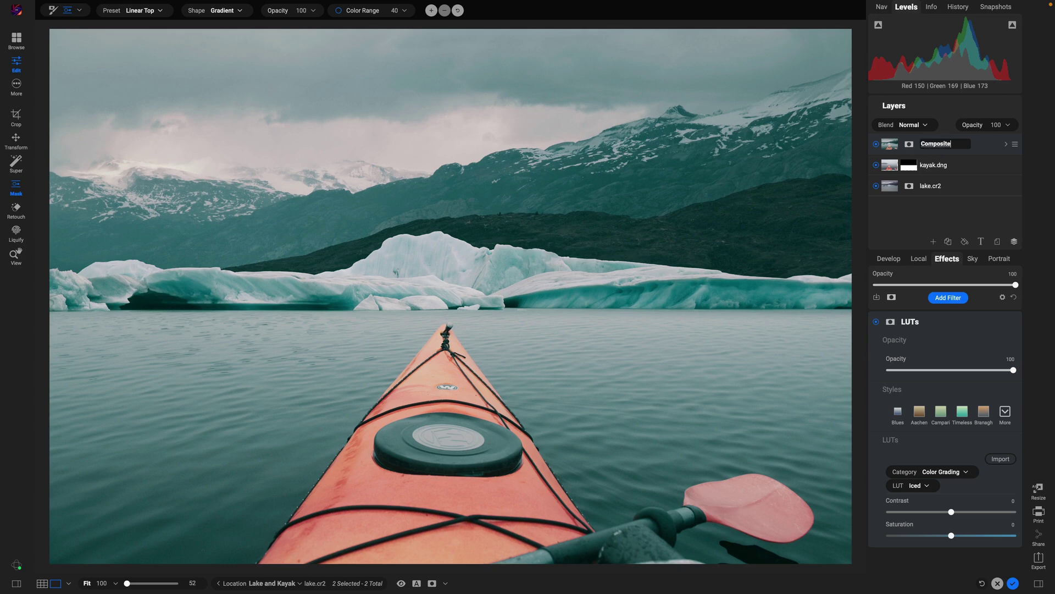
key(Return)
click(877, 165)
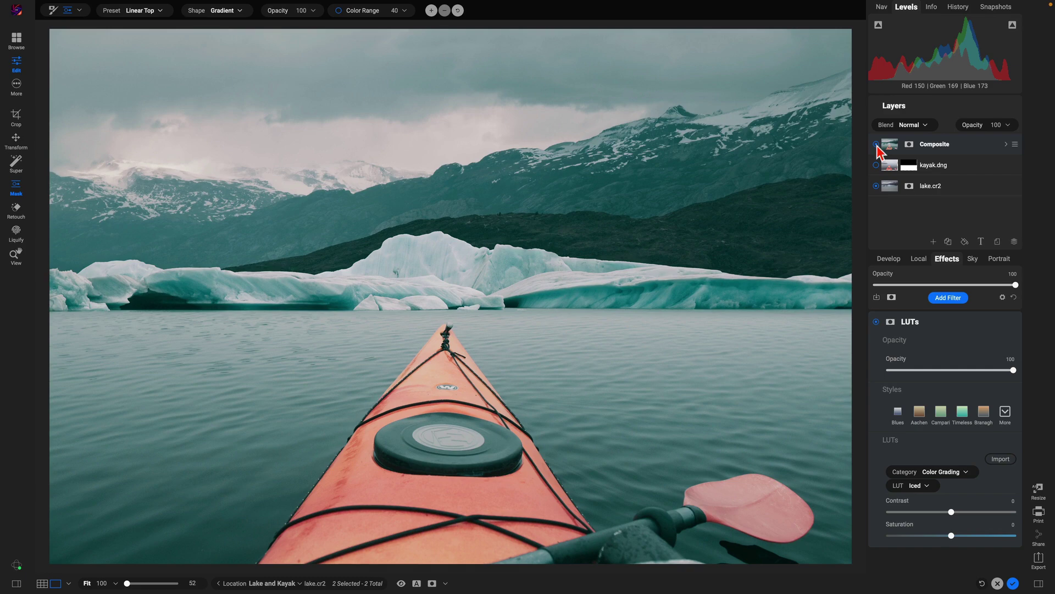
click(876, 144)
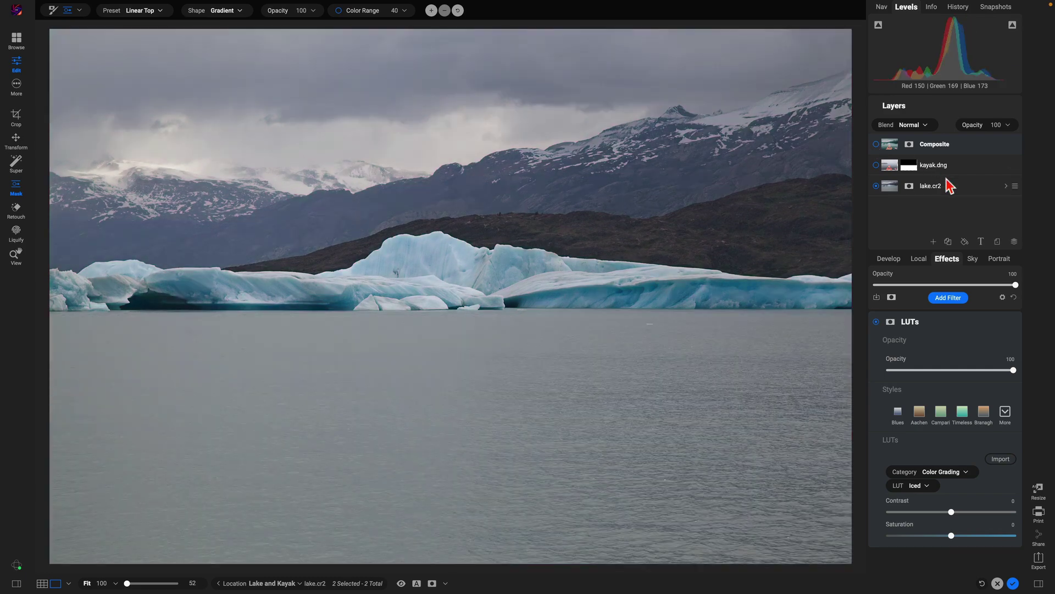